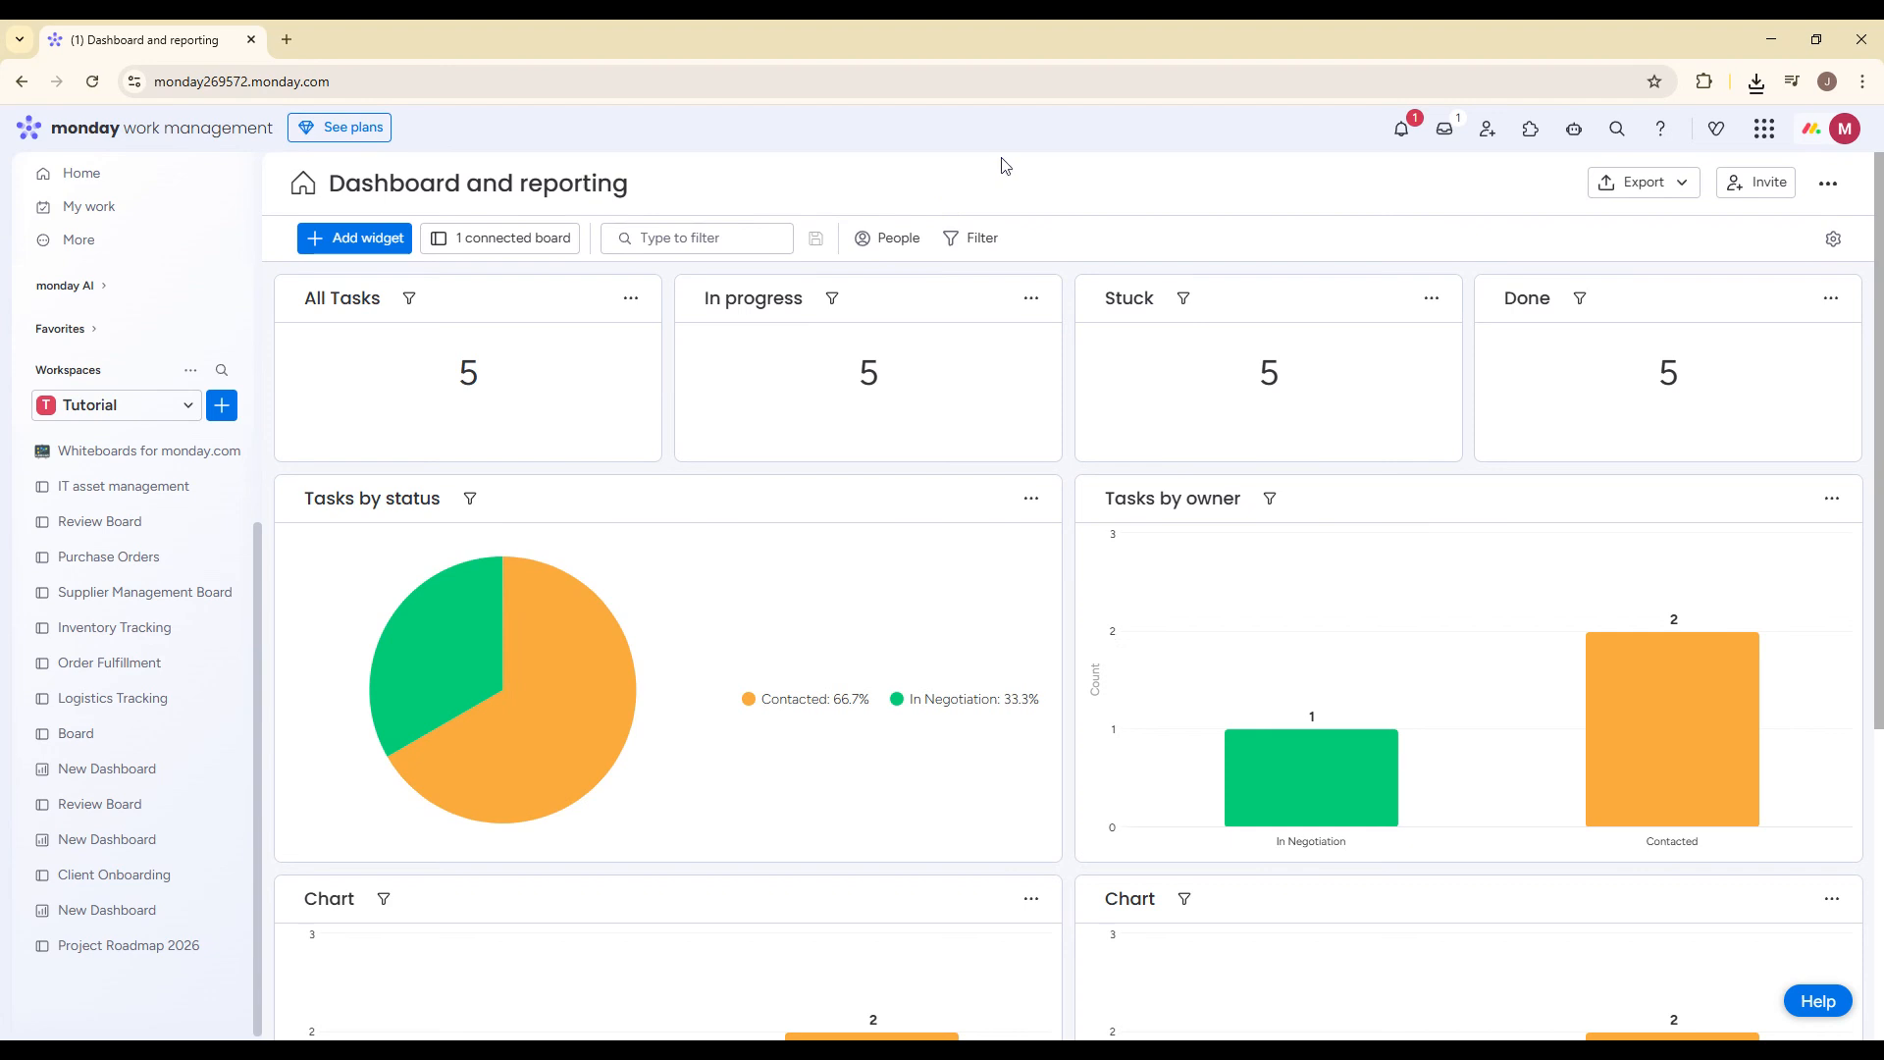
pyautogui.moveTo(351, 83); pyautogui.dragTo(252, 83)
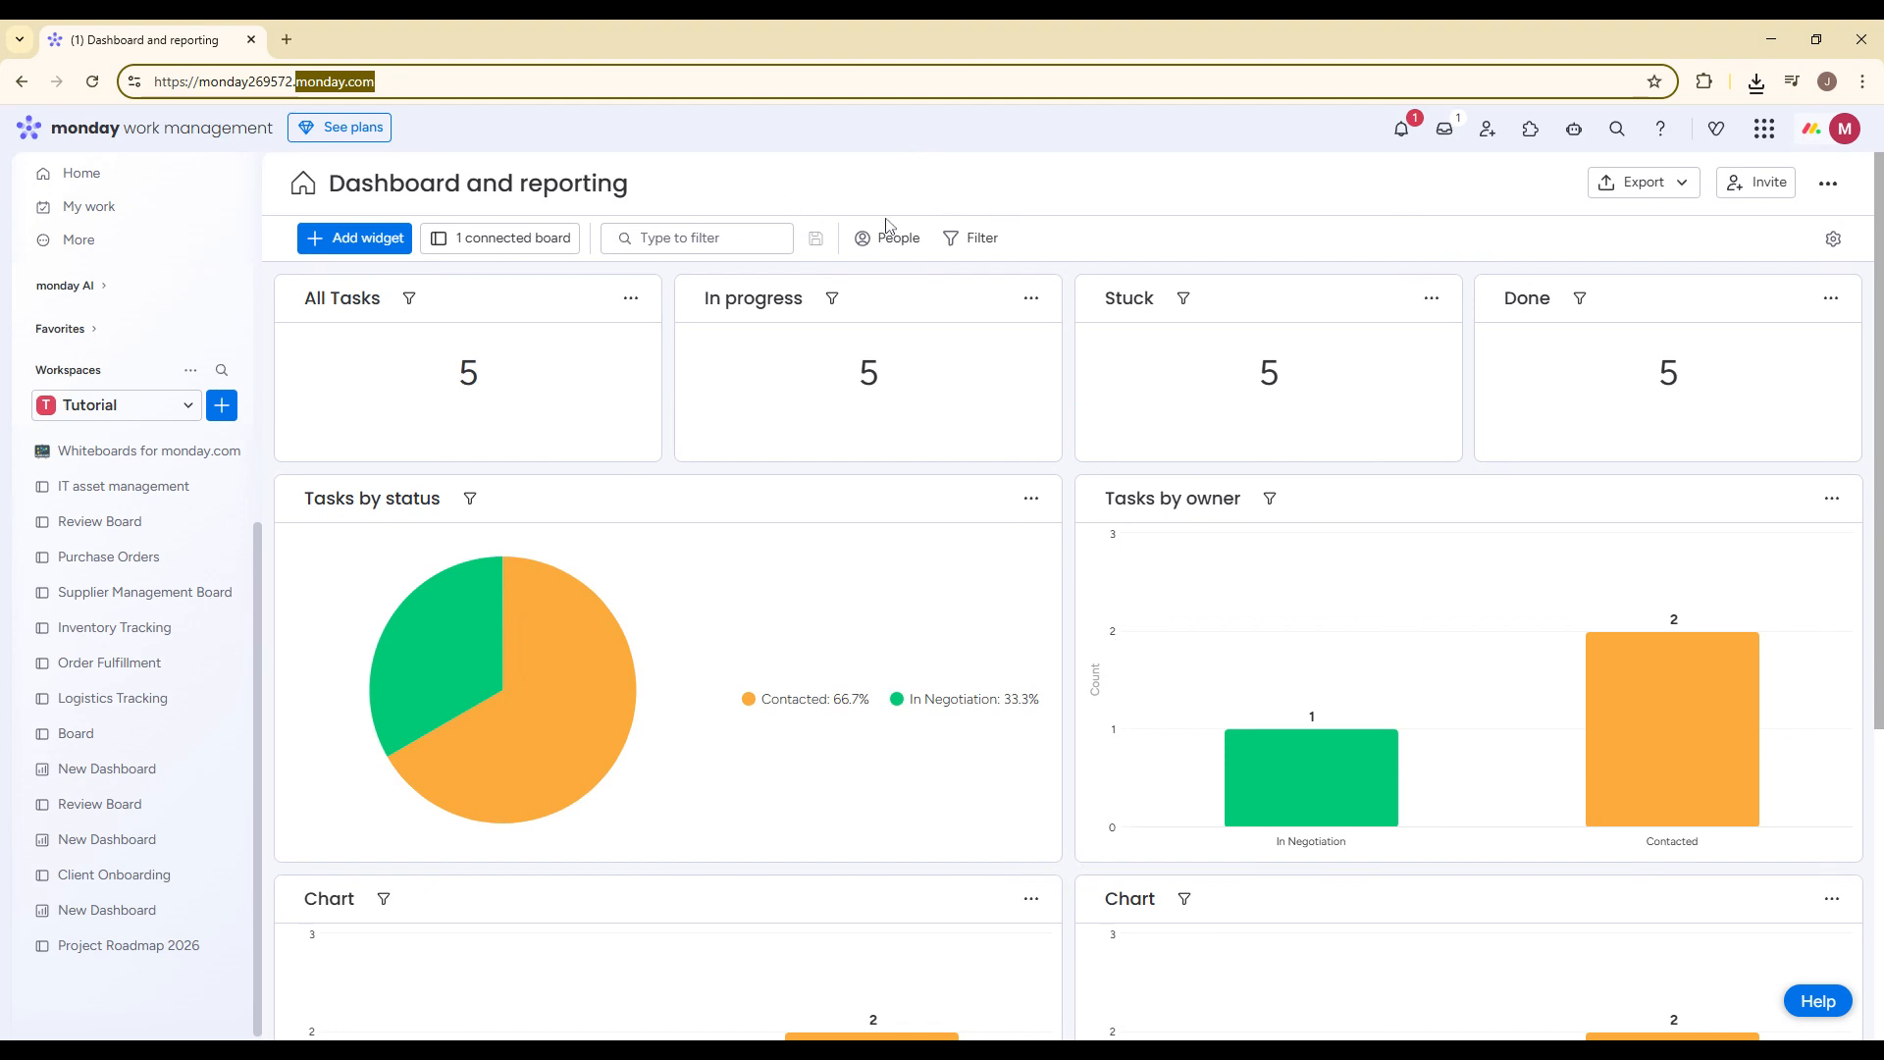
pyautogui.click(925, 197)
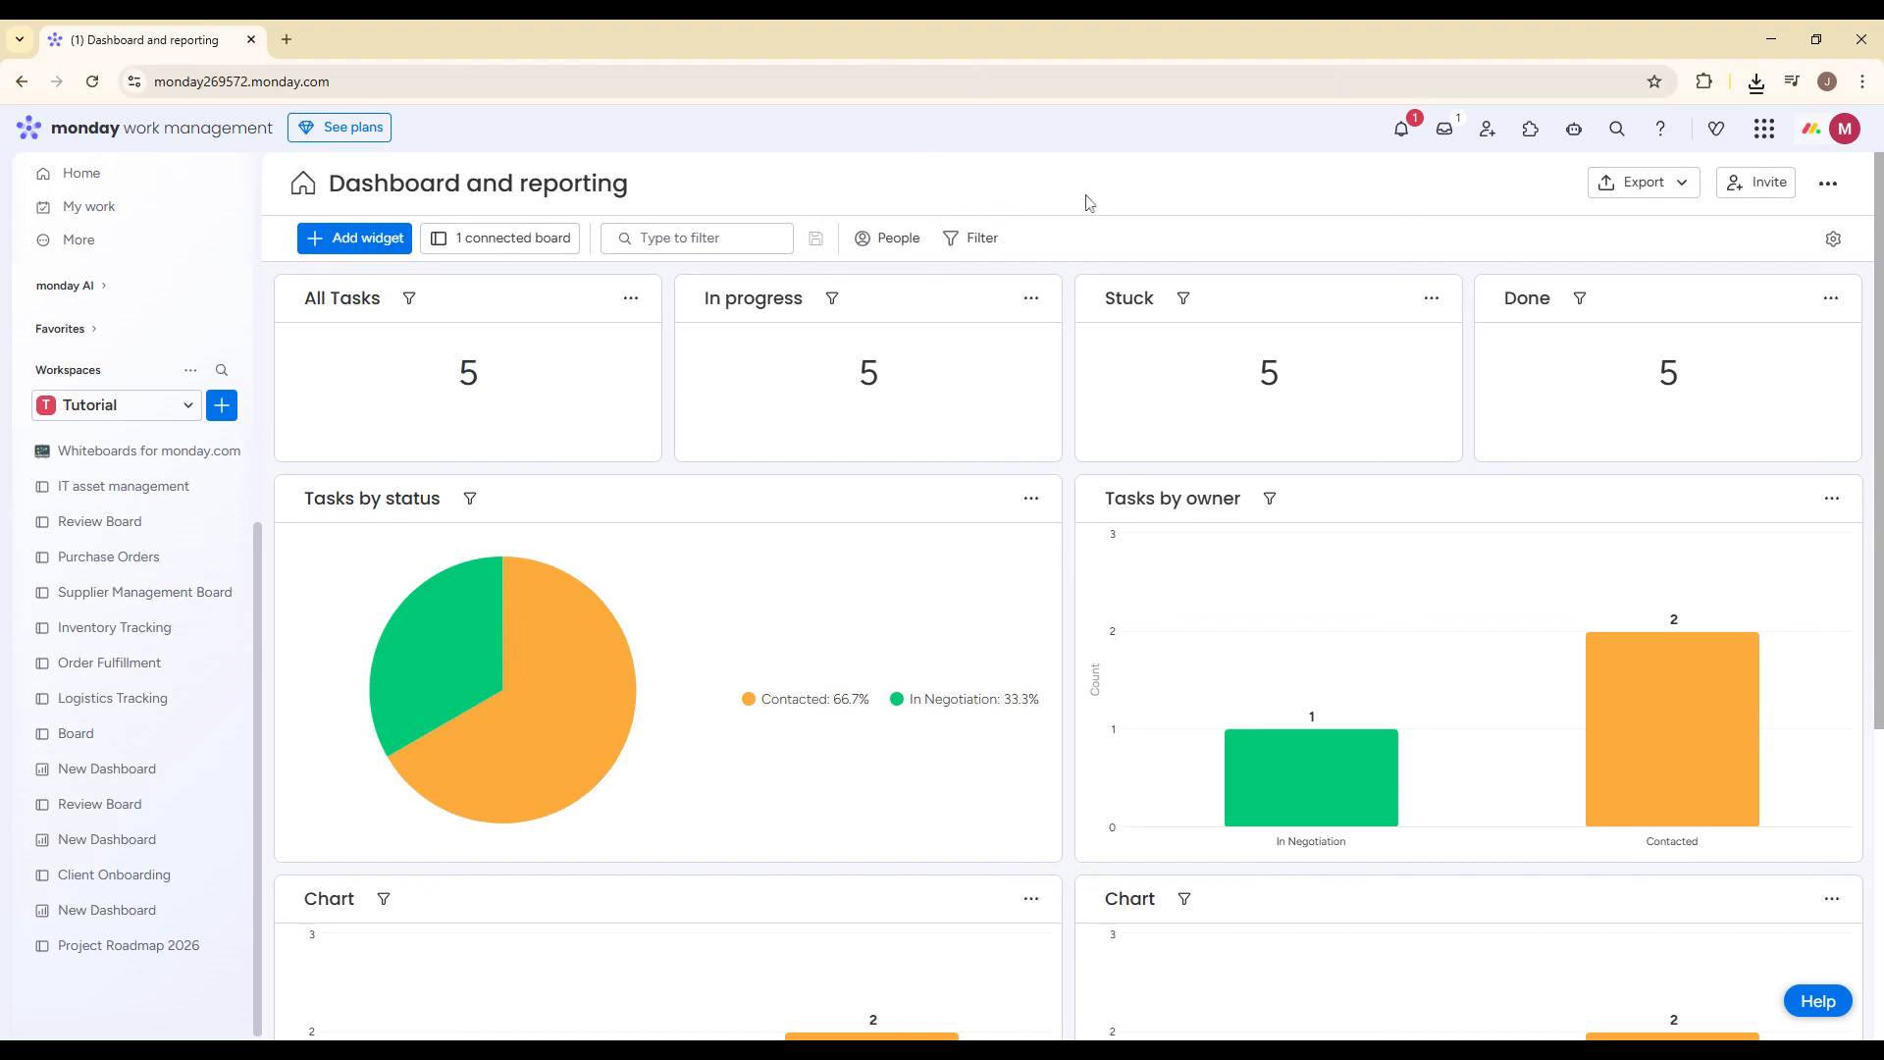
pyautogui.click(221, 406)
pyautogui.click(283, 450)
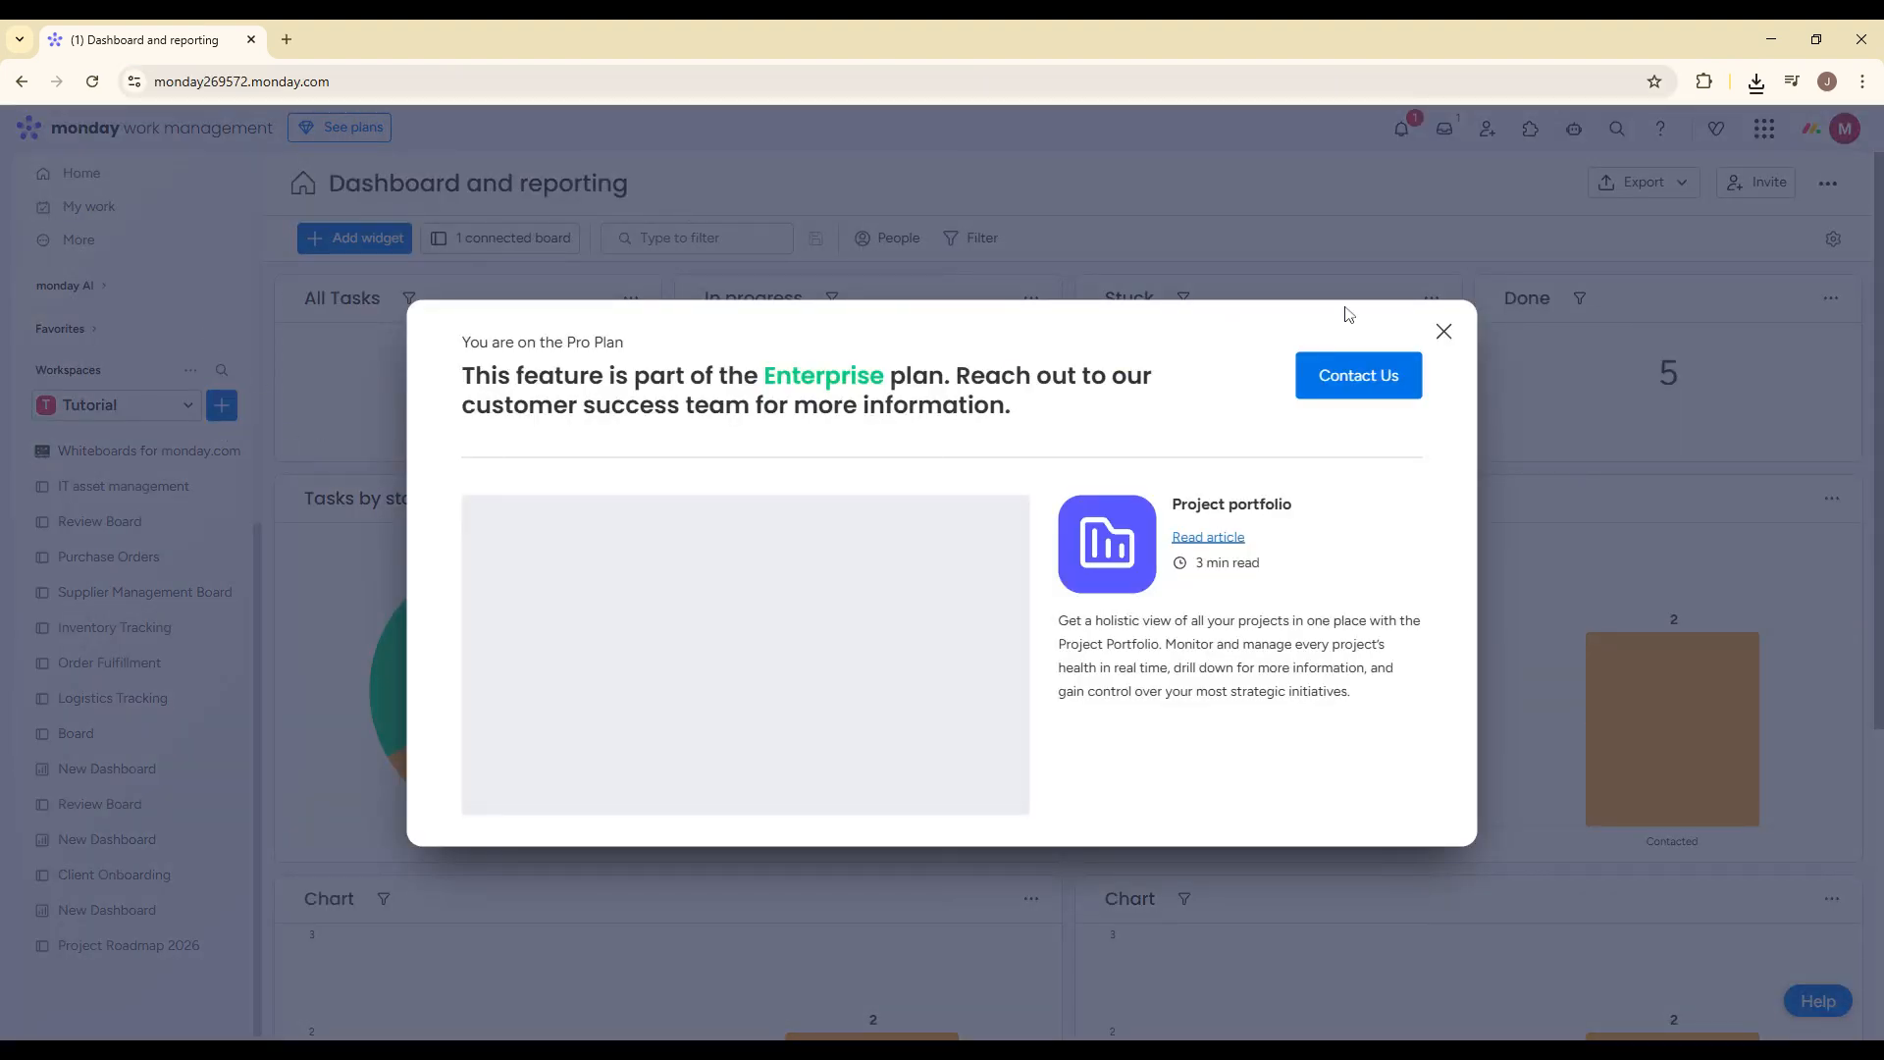
pyautogui.click(1443, 331)
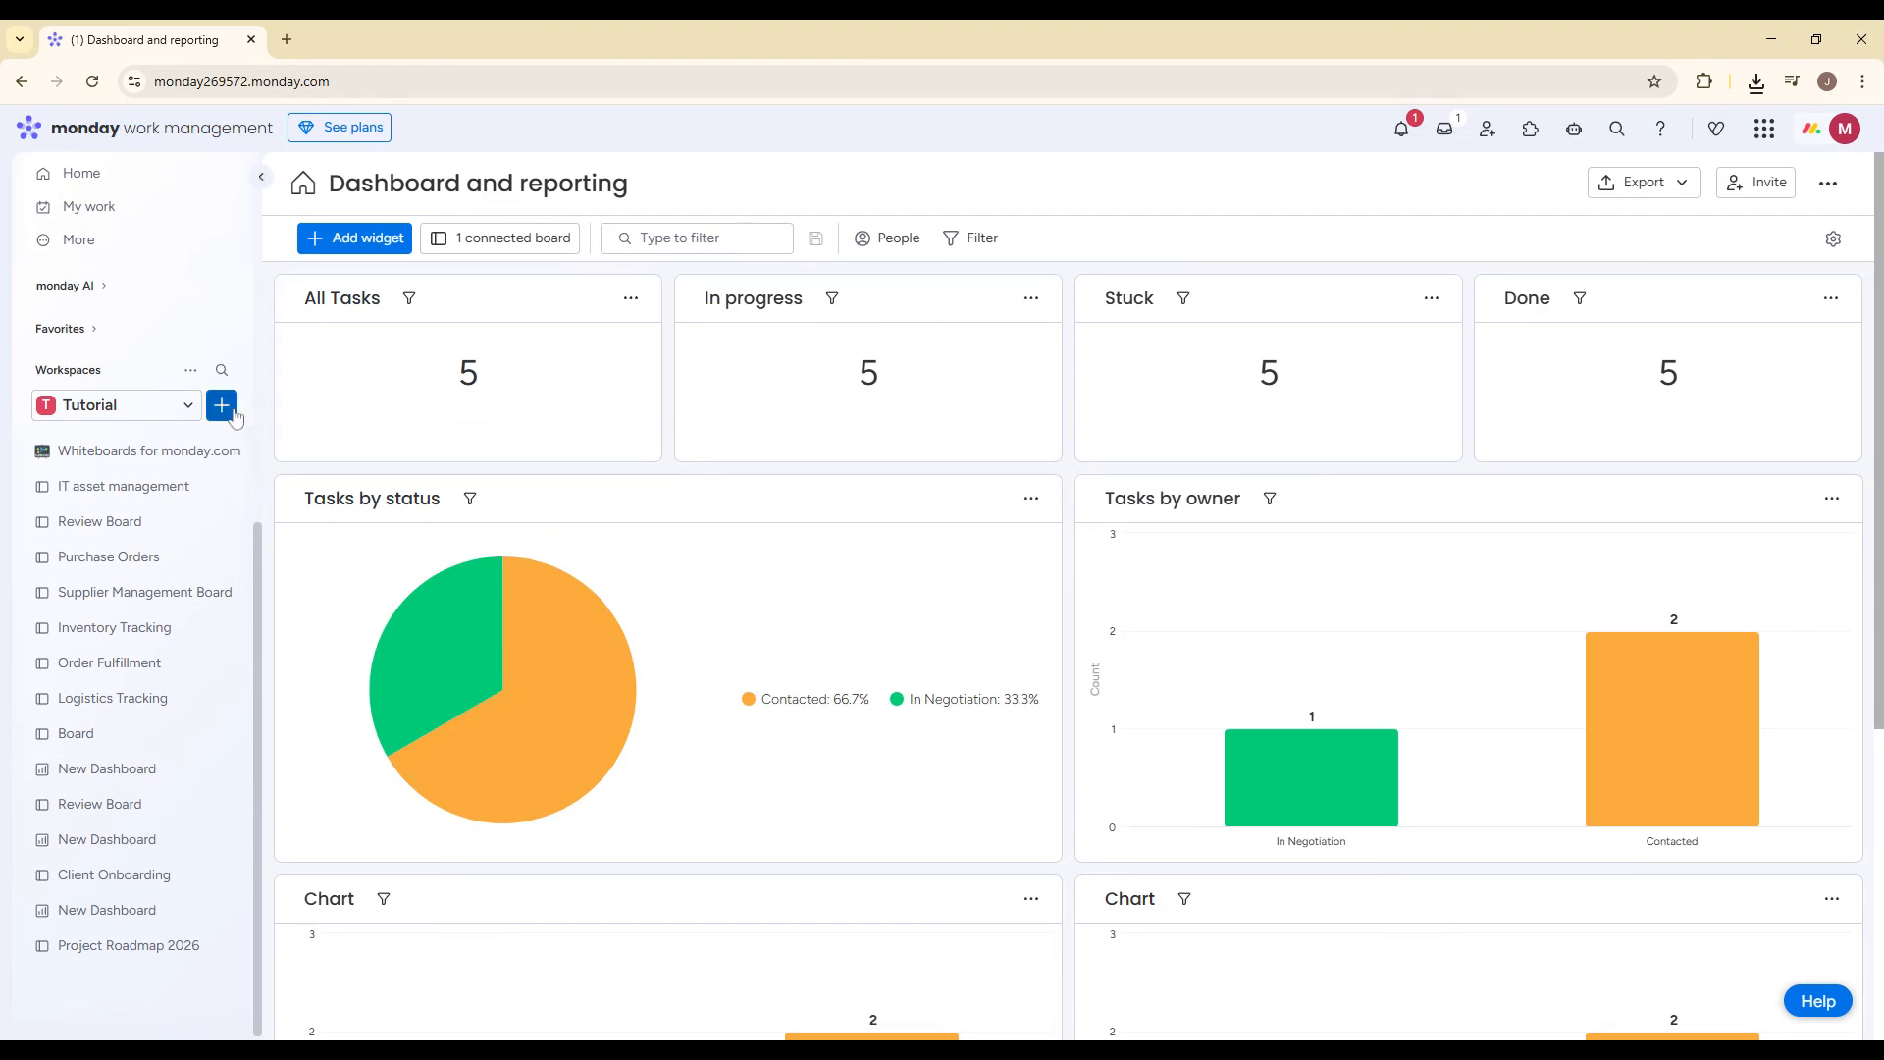
# Step: Create a new board named "Invoices and Billing" in the Tutorial workspace, with Main privacy and managing Items
pyautogui.click(232, 416)
pyautogui.click(456, 542)
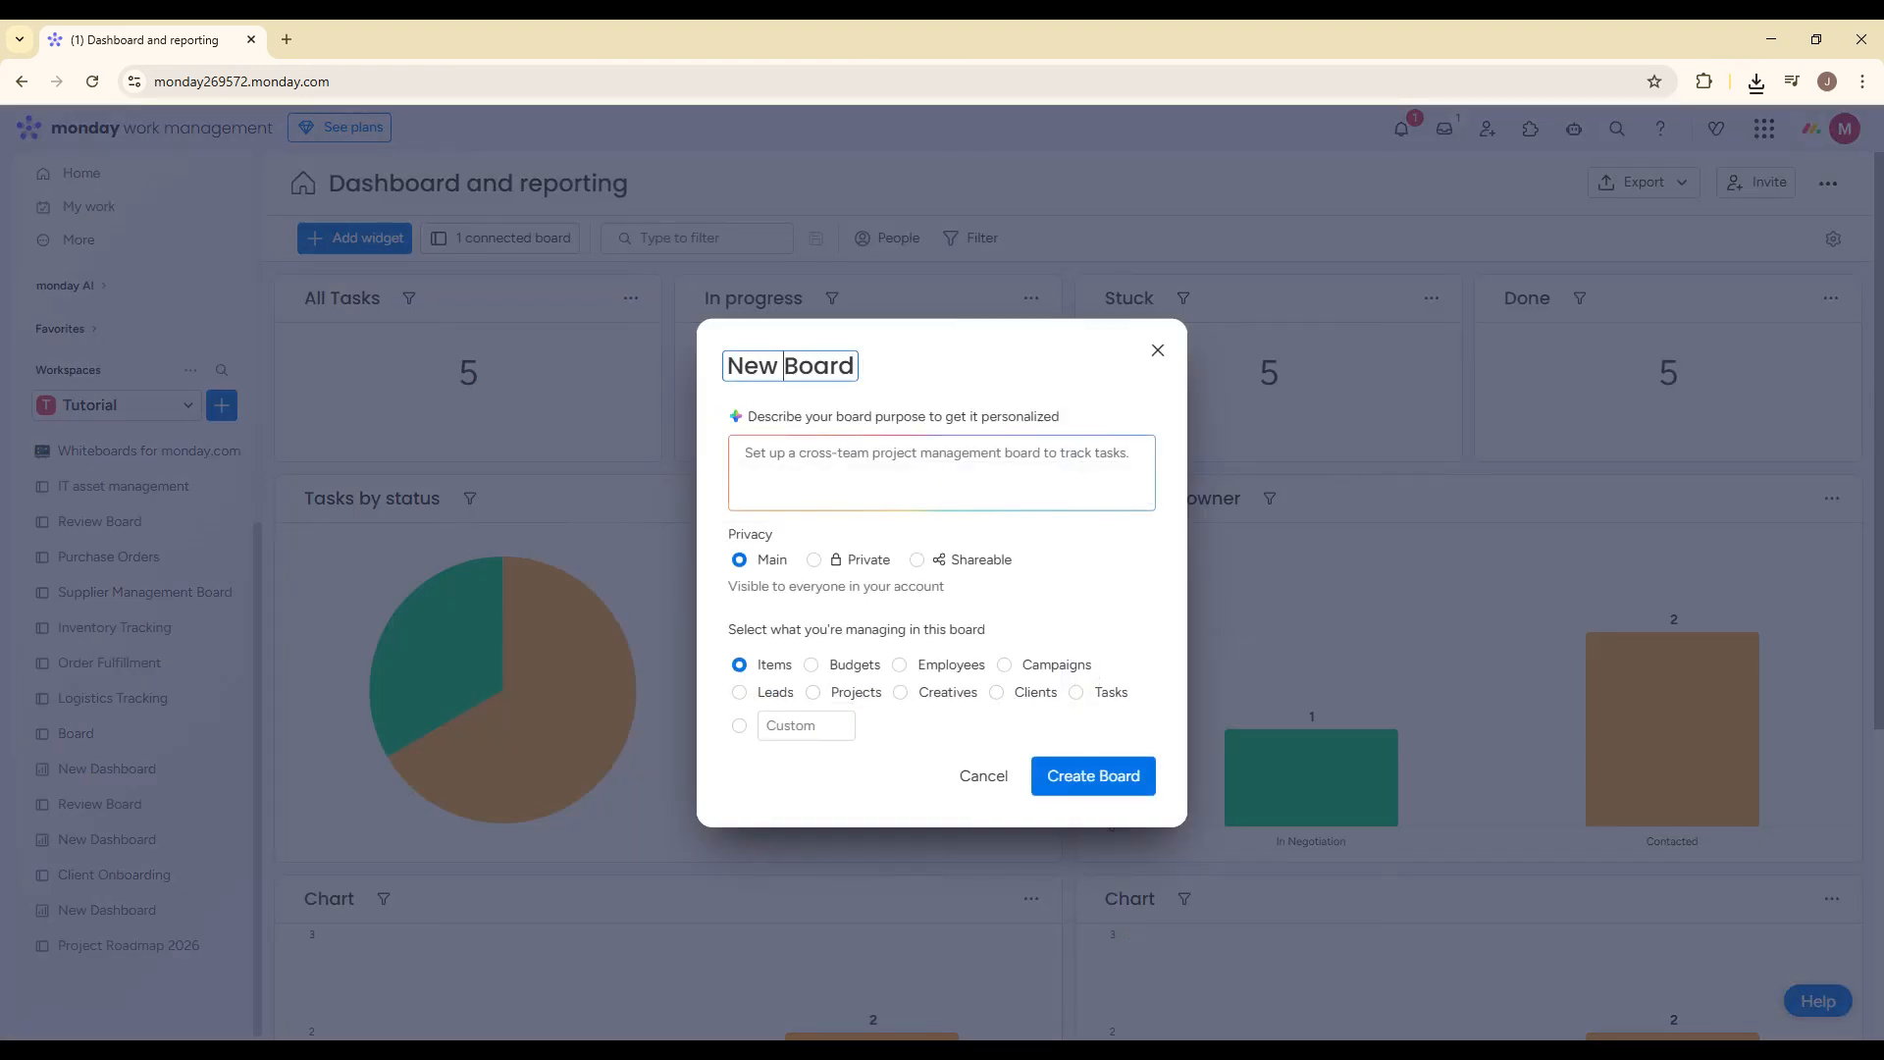
pyautogui.hotkey('ctrl', 'a')
pyautogui.write('Invoices')
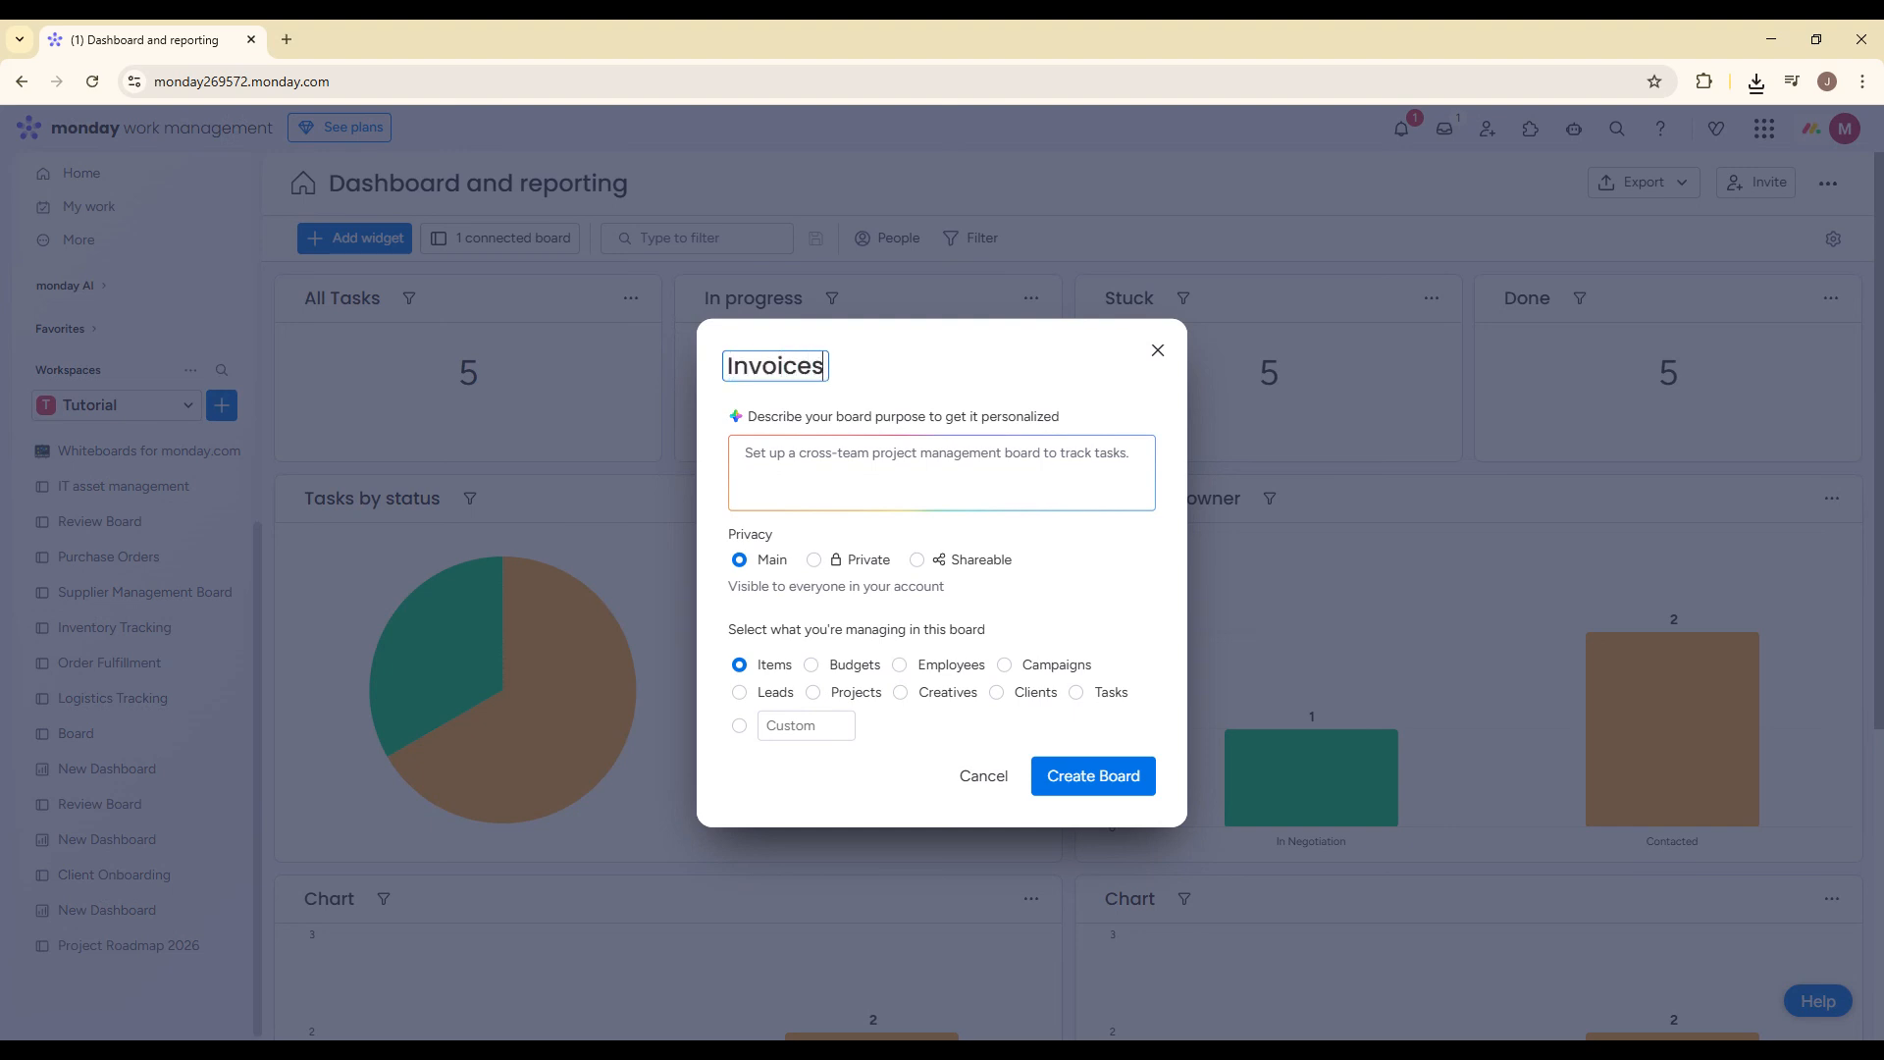
pyautogui.write(' and Billing')
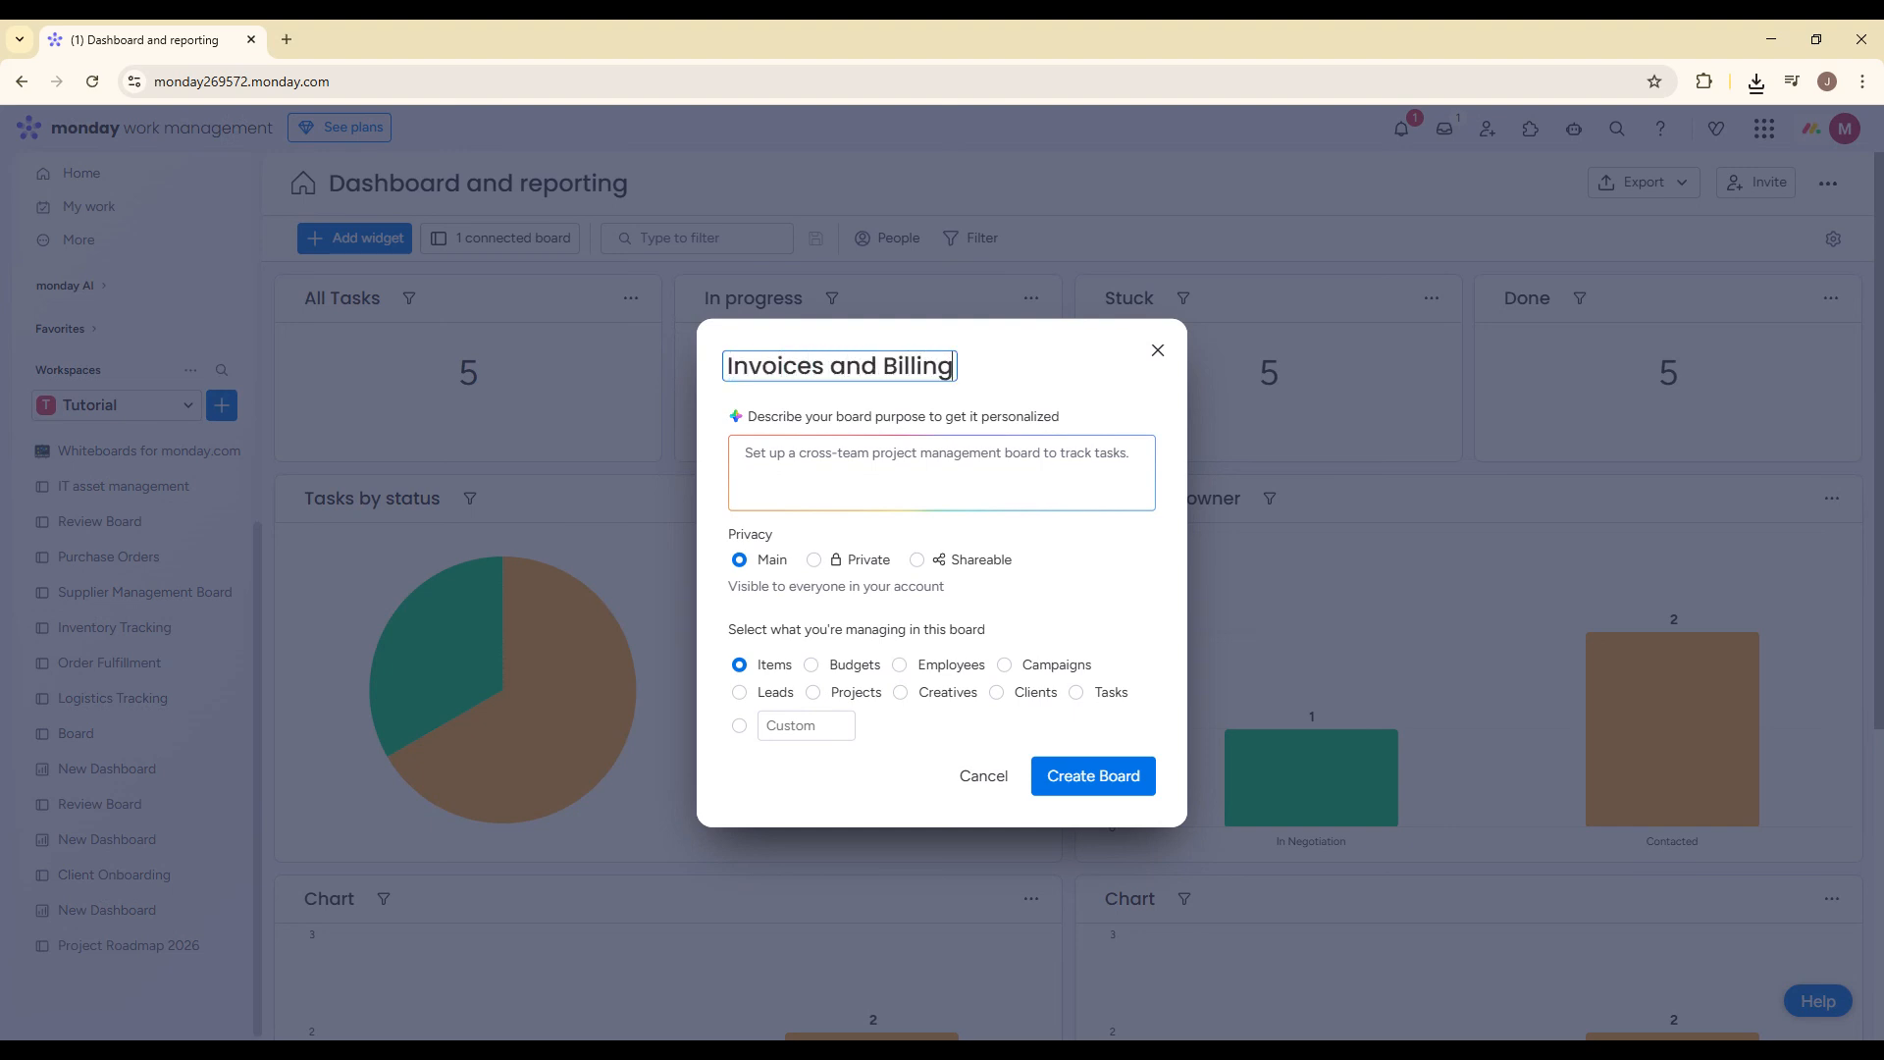
pyautogui.click(1083, 770)
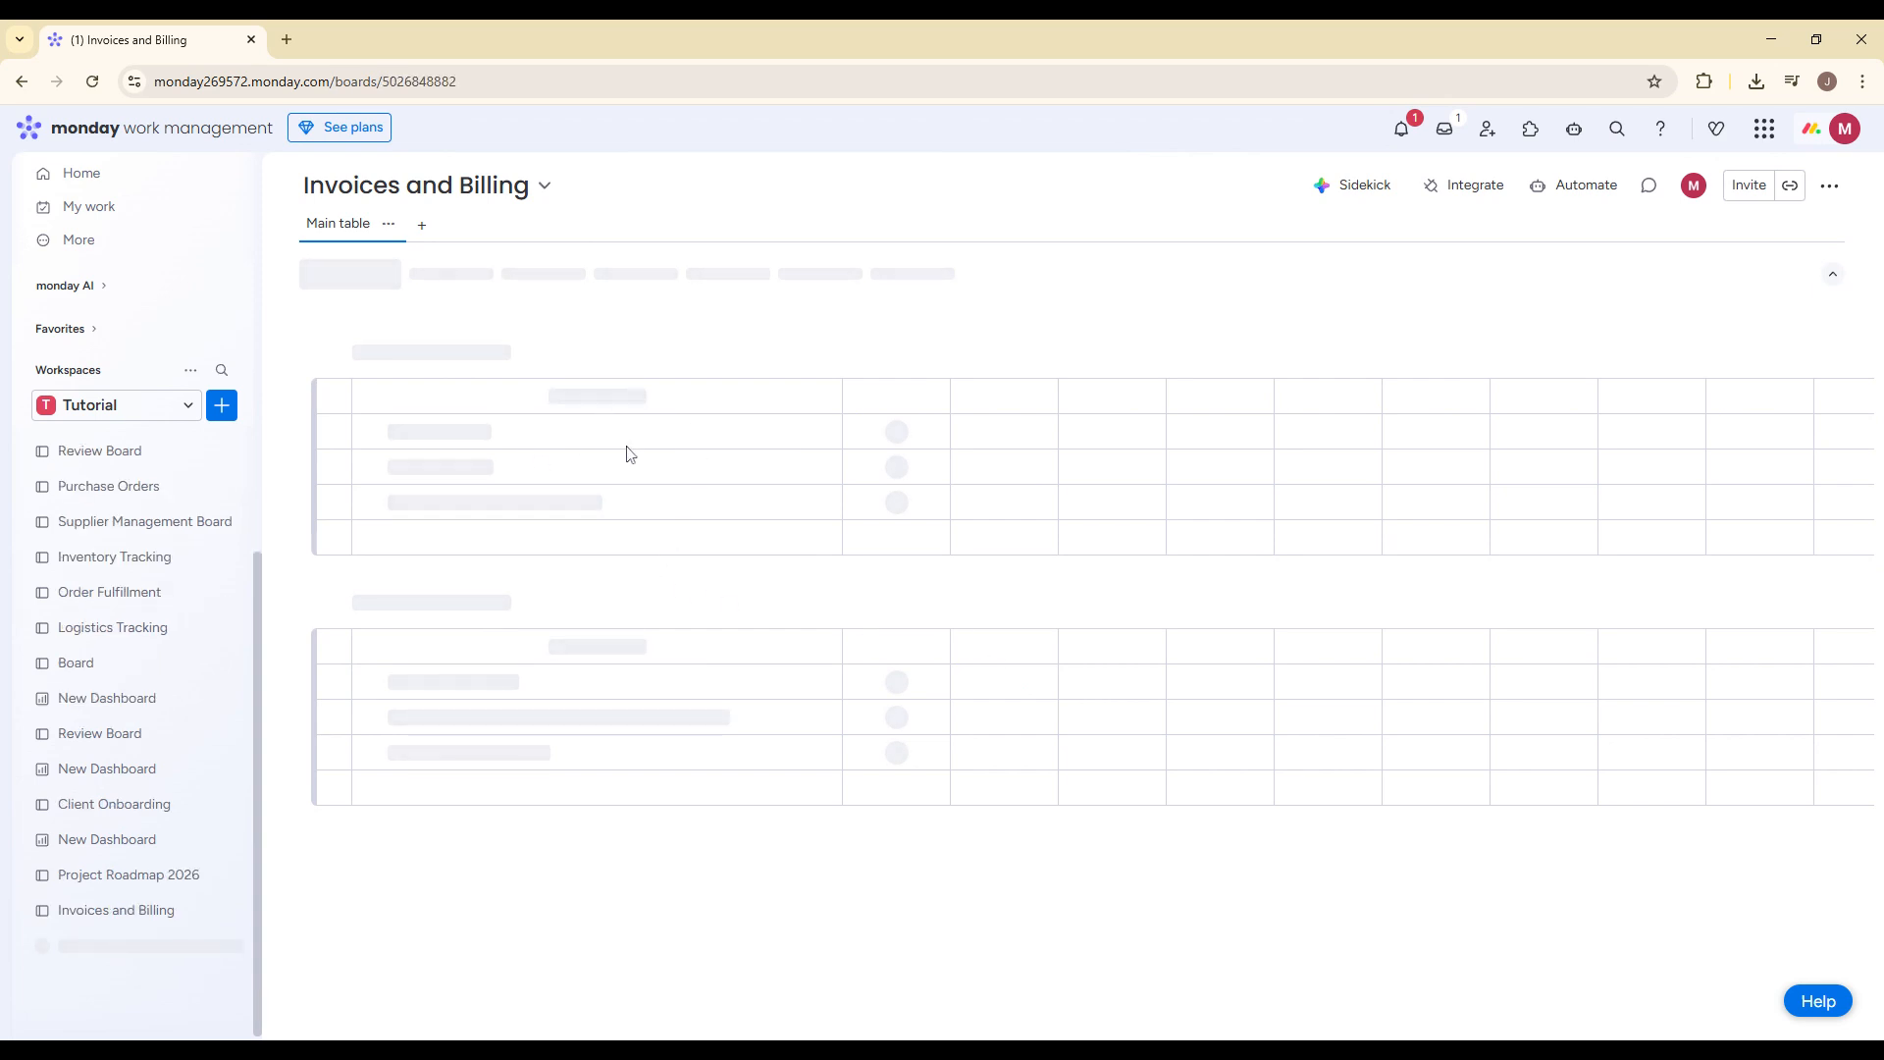
# Step: Rename the board's Item column to "Client"
pyautogui.click(517, 359)
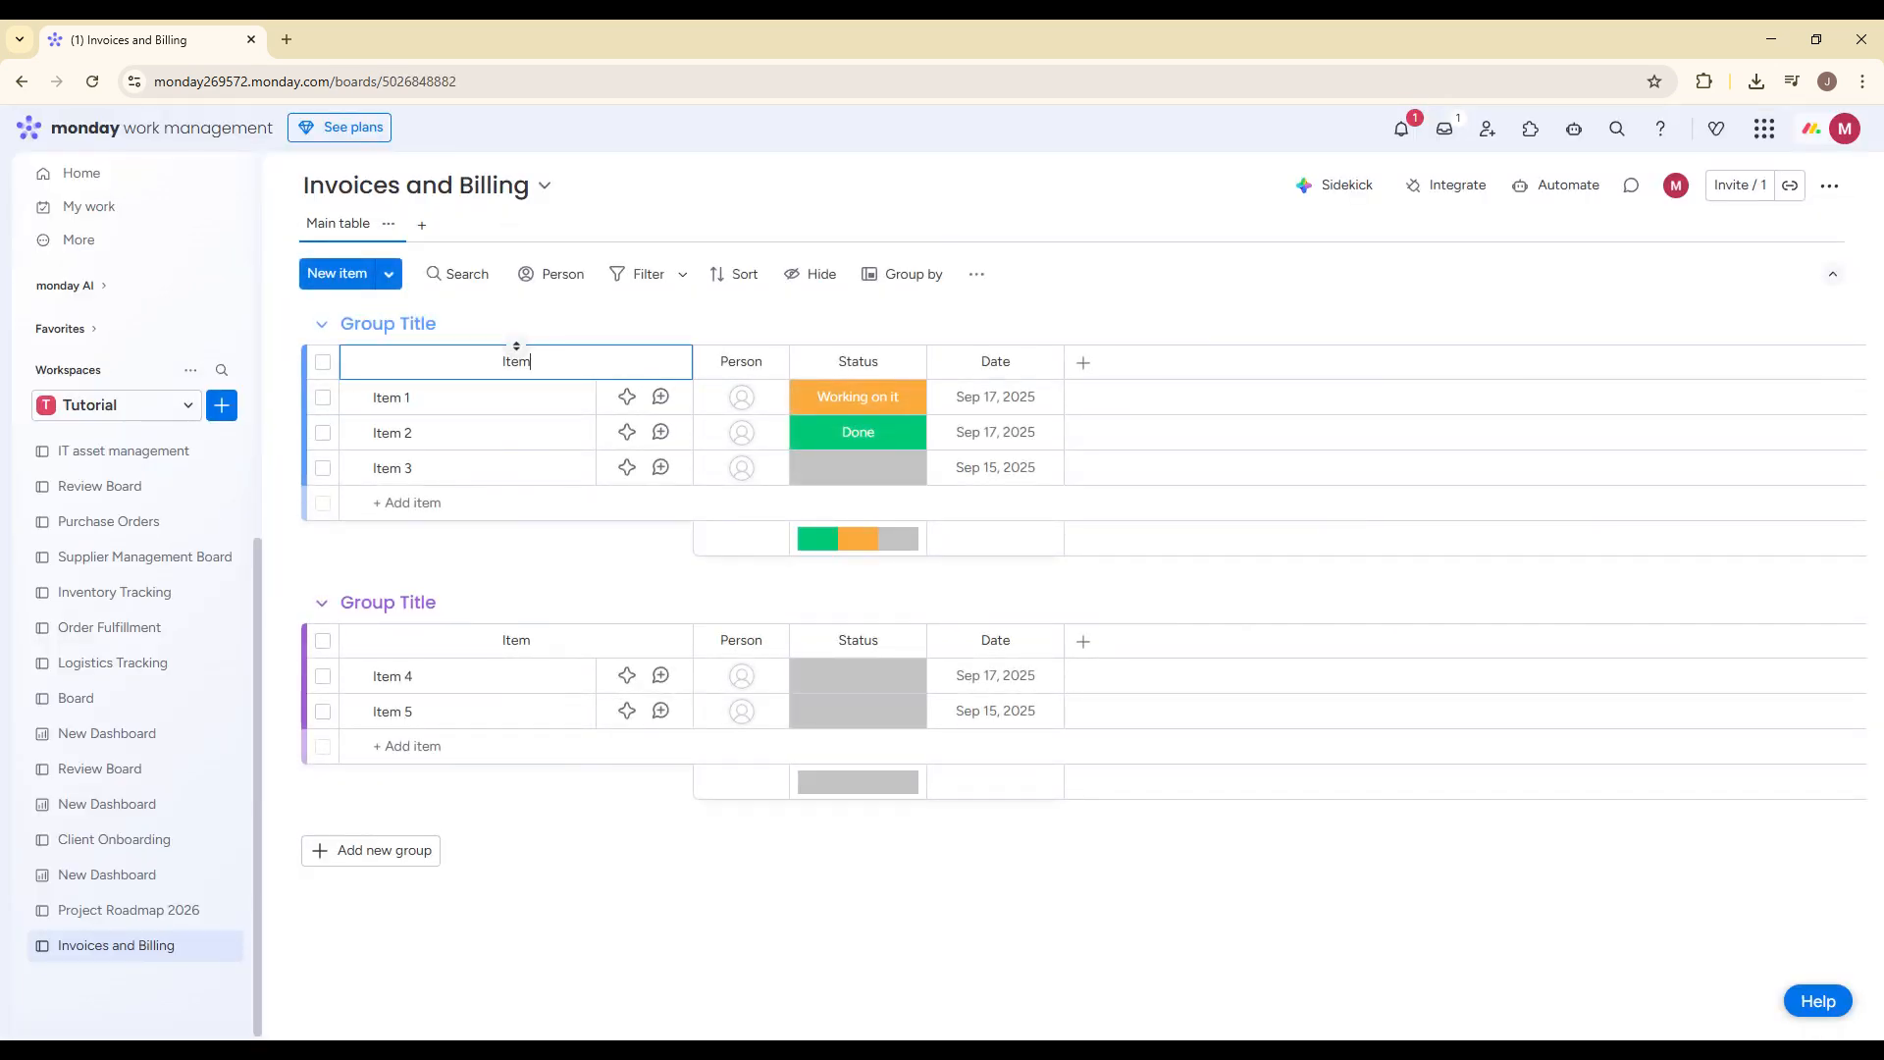
pyautogui.write('Client')
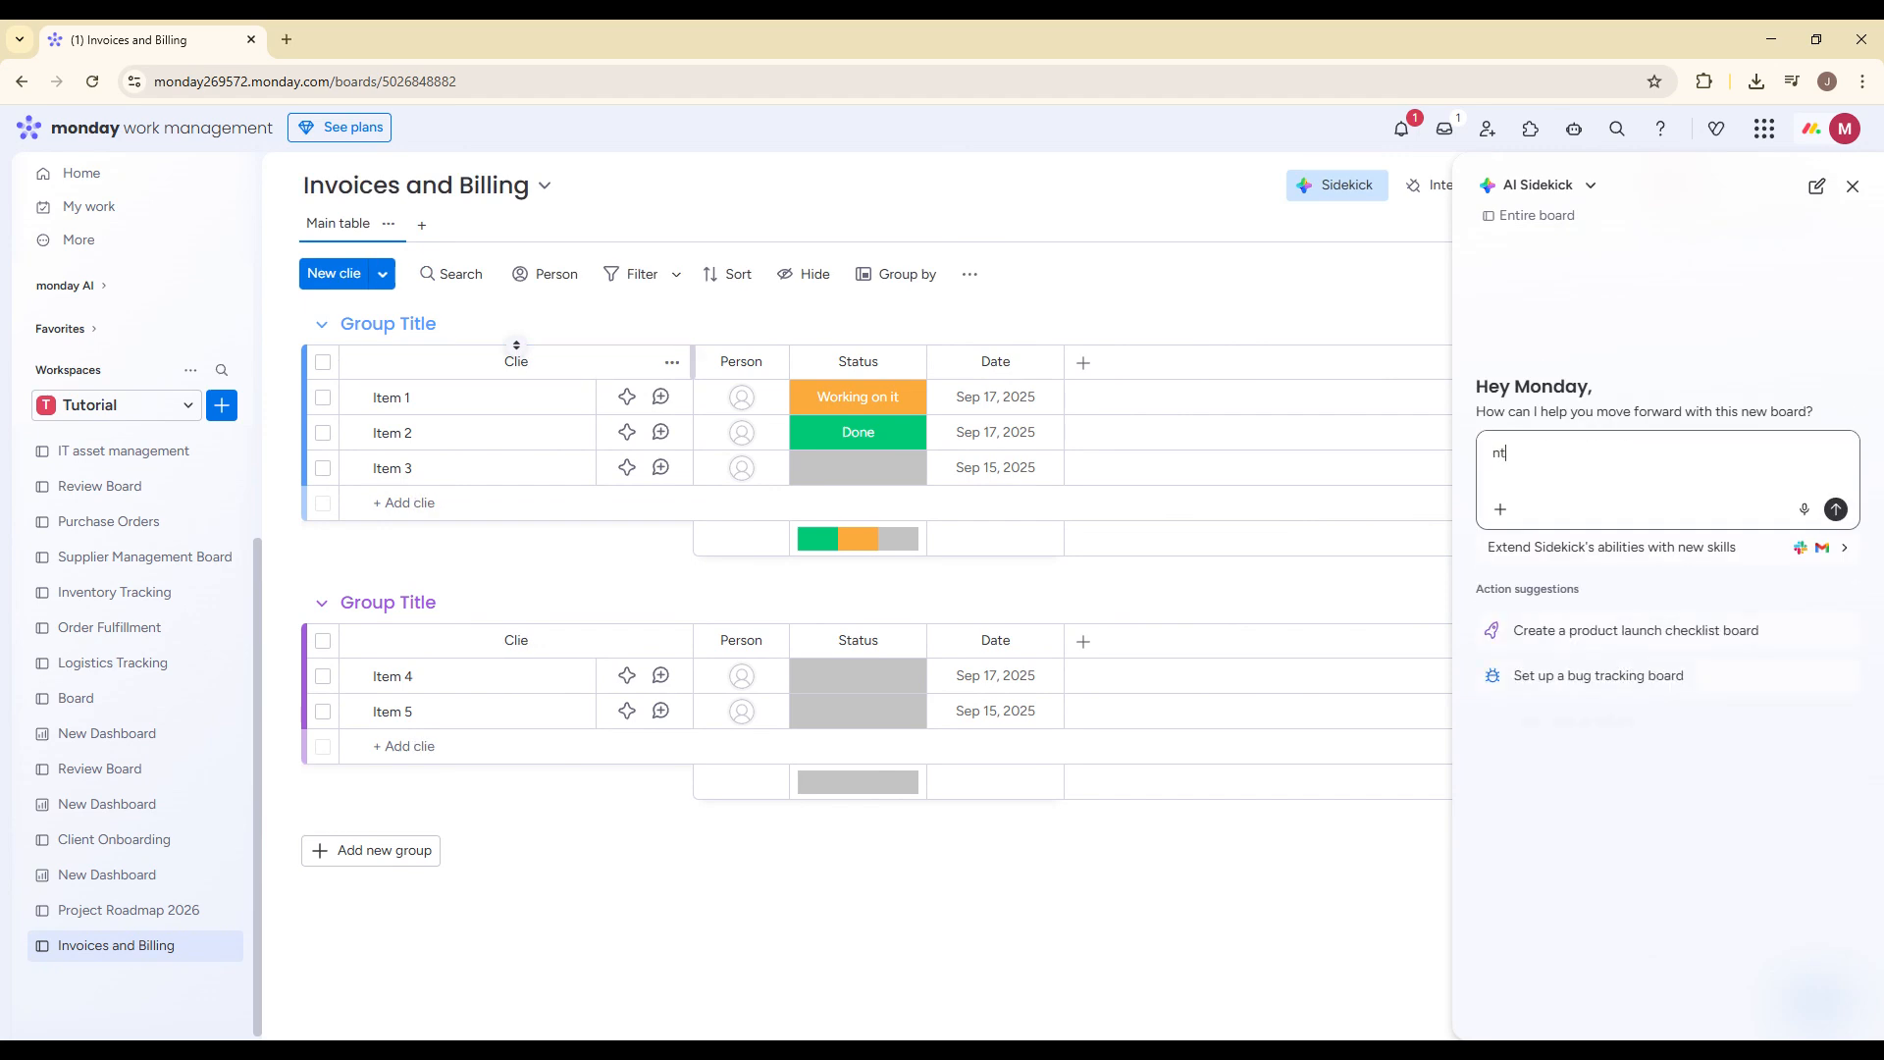
pyautogui.click(1852, 186)
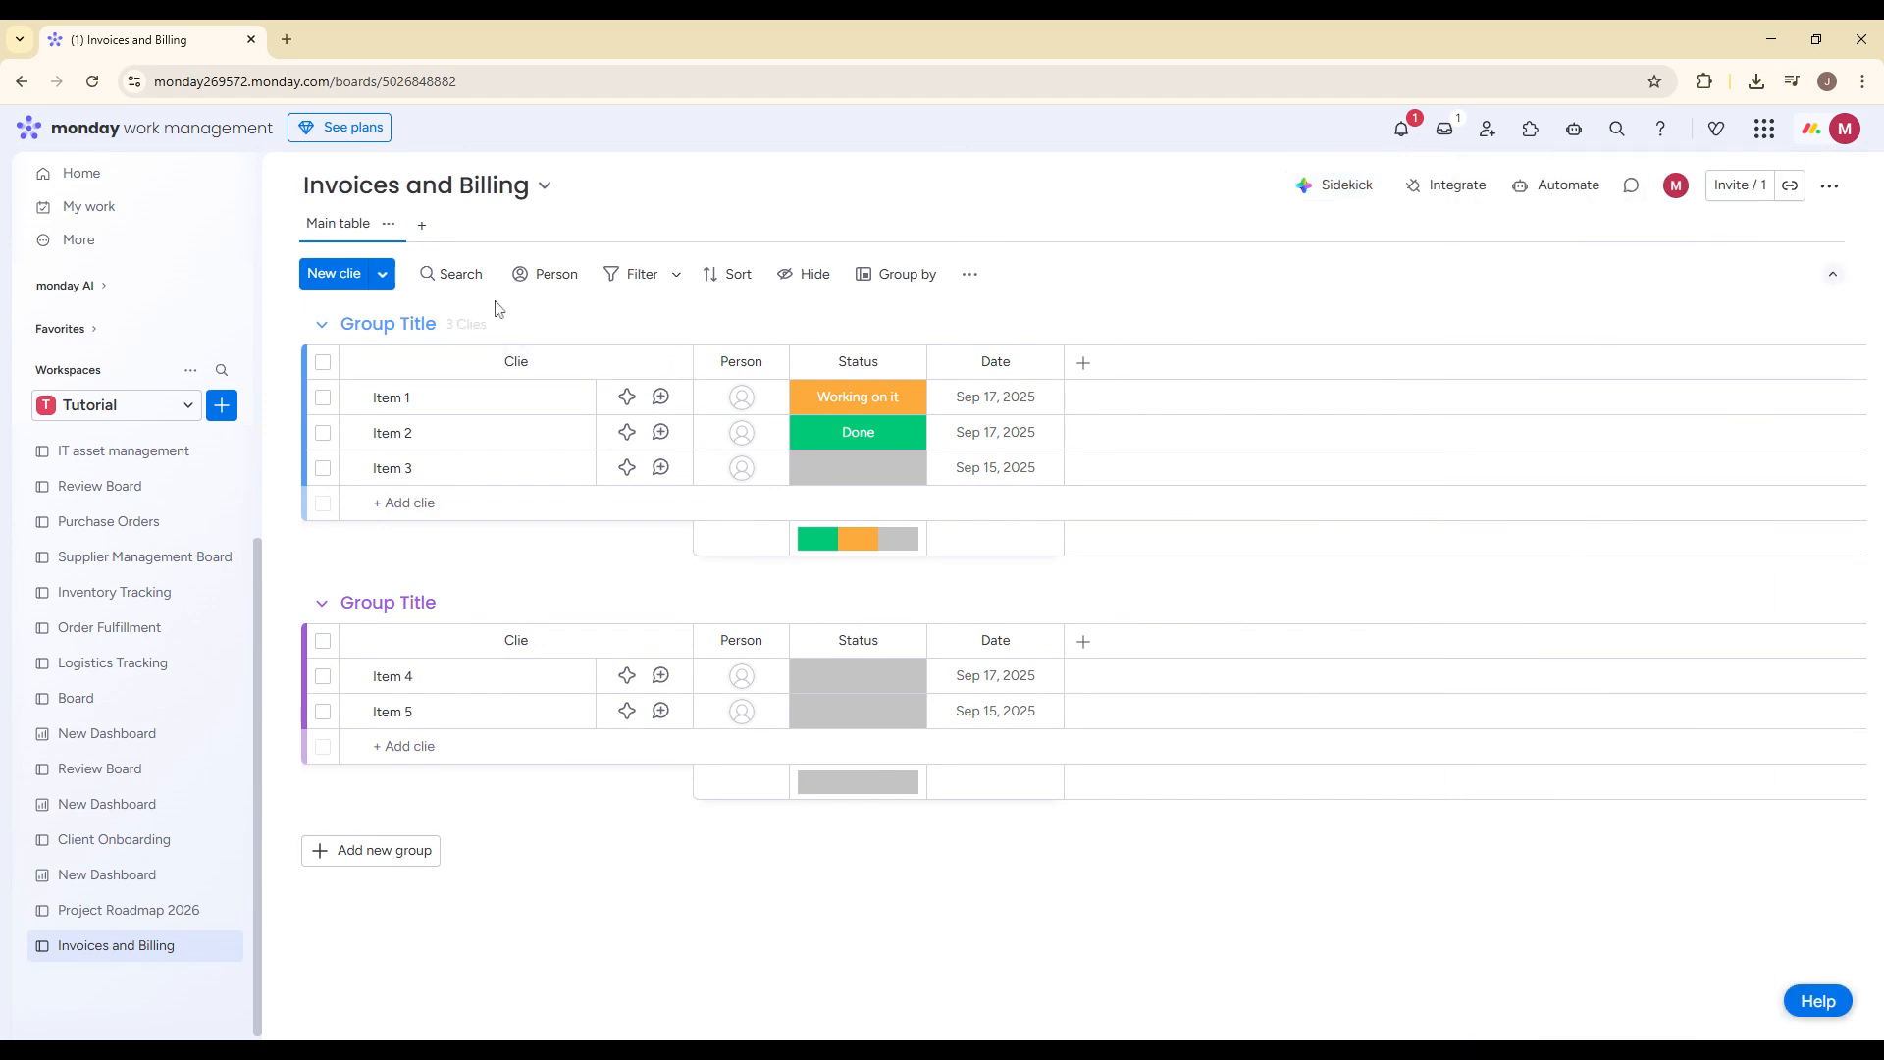
pyautogui.click(517, 345)
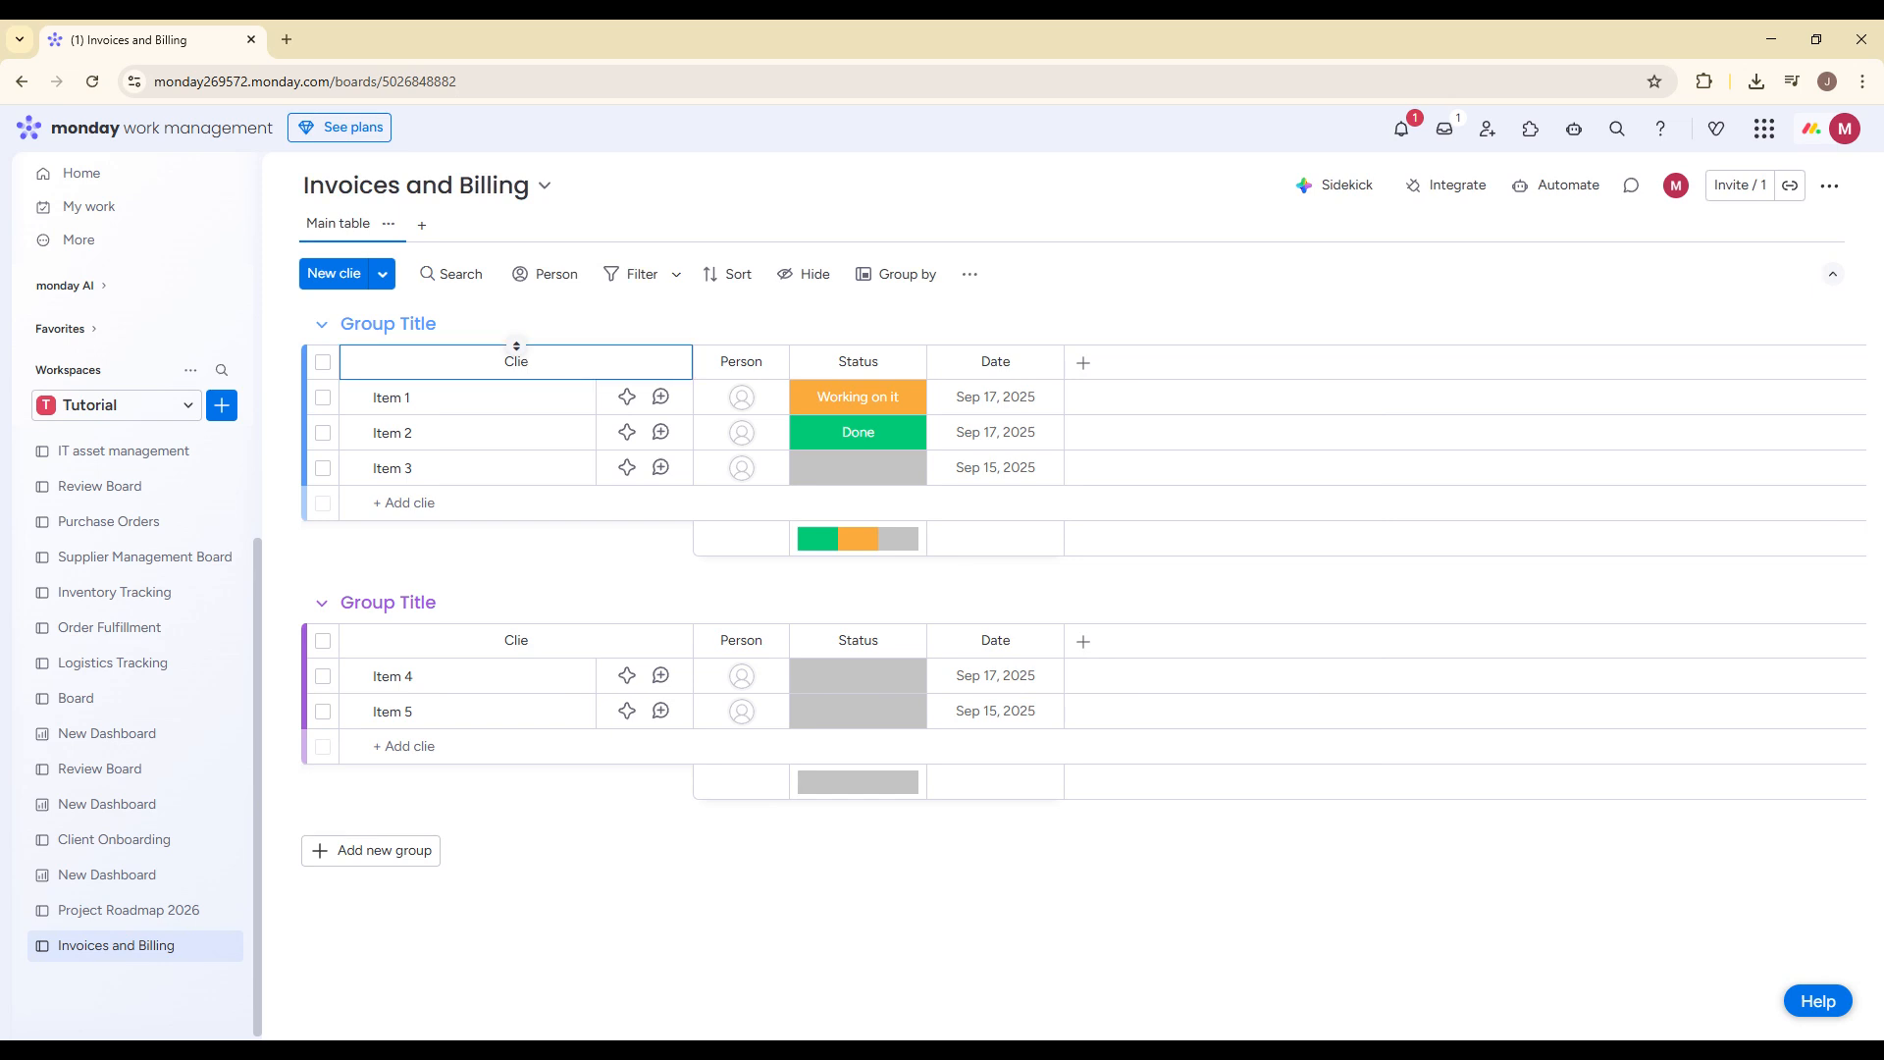
pyautogui.write('nt')
# Step: Add a Numbers column after the Date column and name it "Invoice"
pyautogui.click(1083, 363)
pyautogui.click(917, 476)
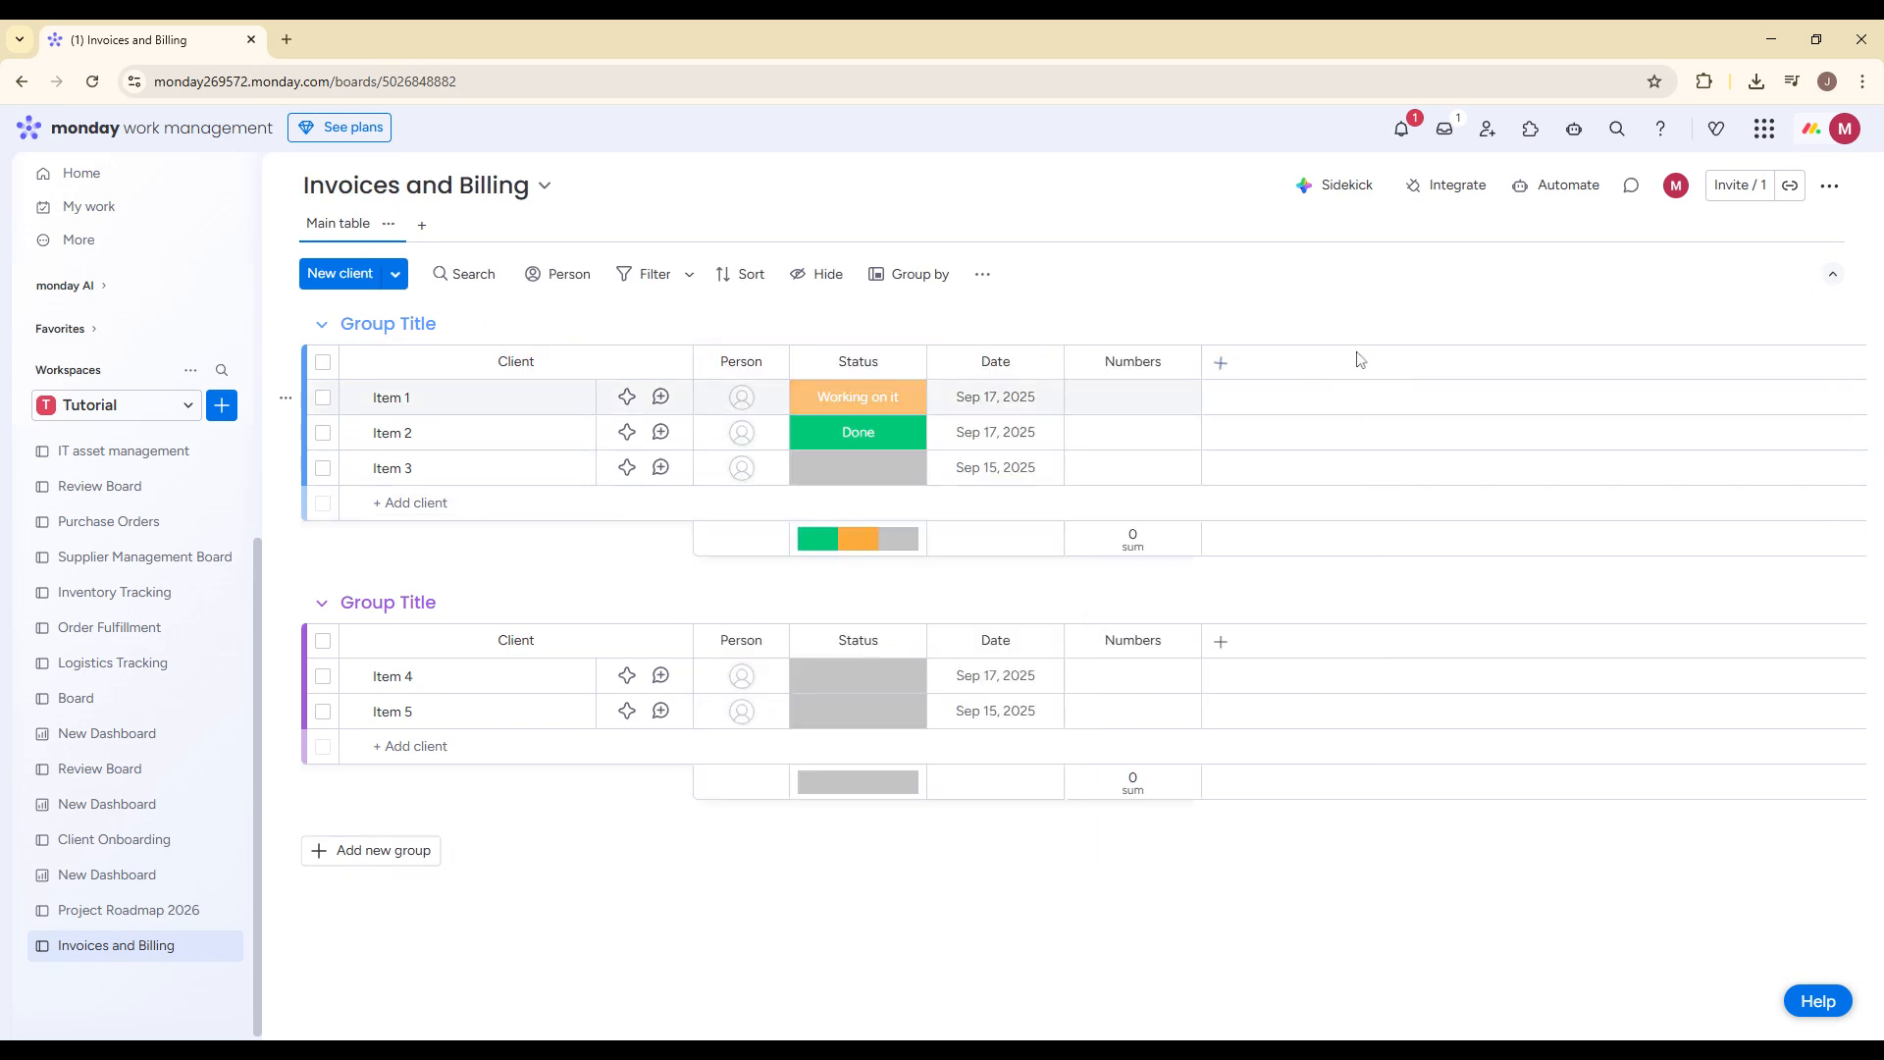
pyautogui.press('BackSpace')
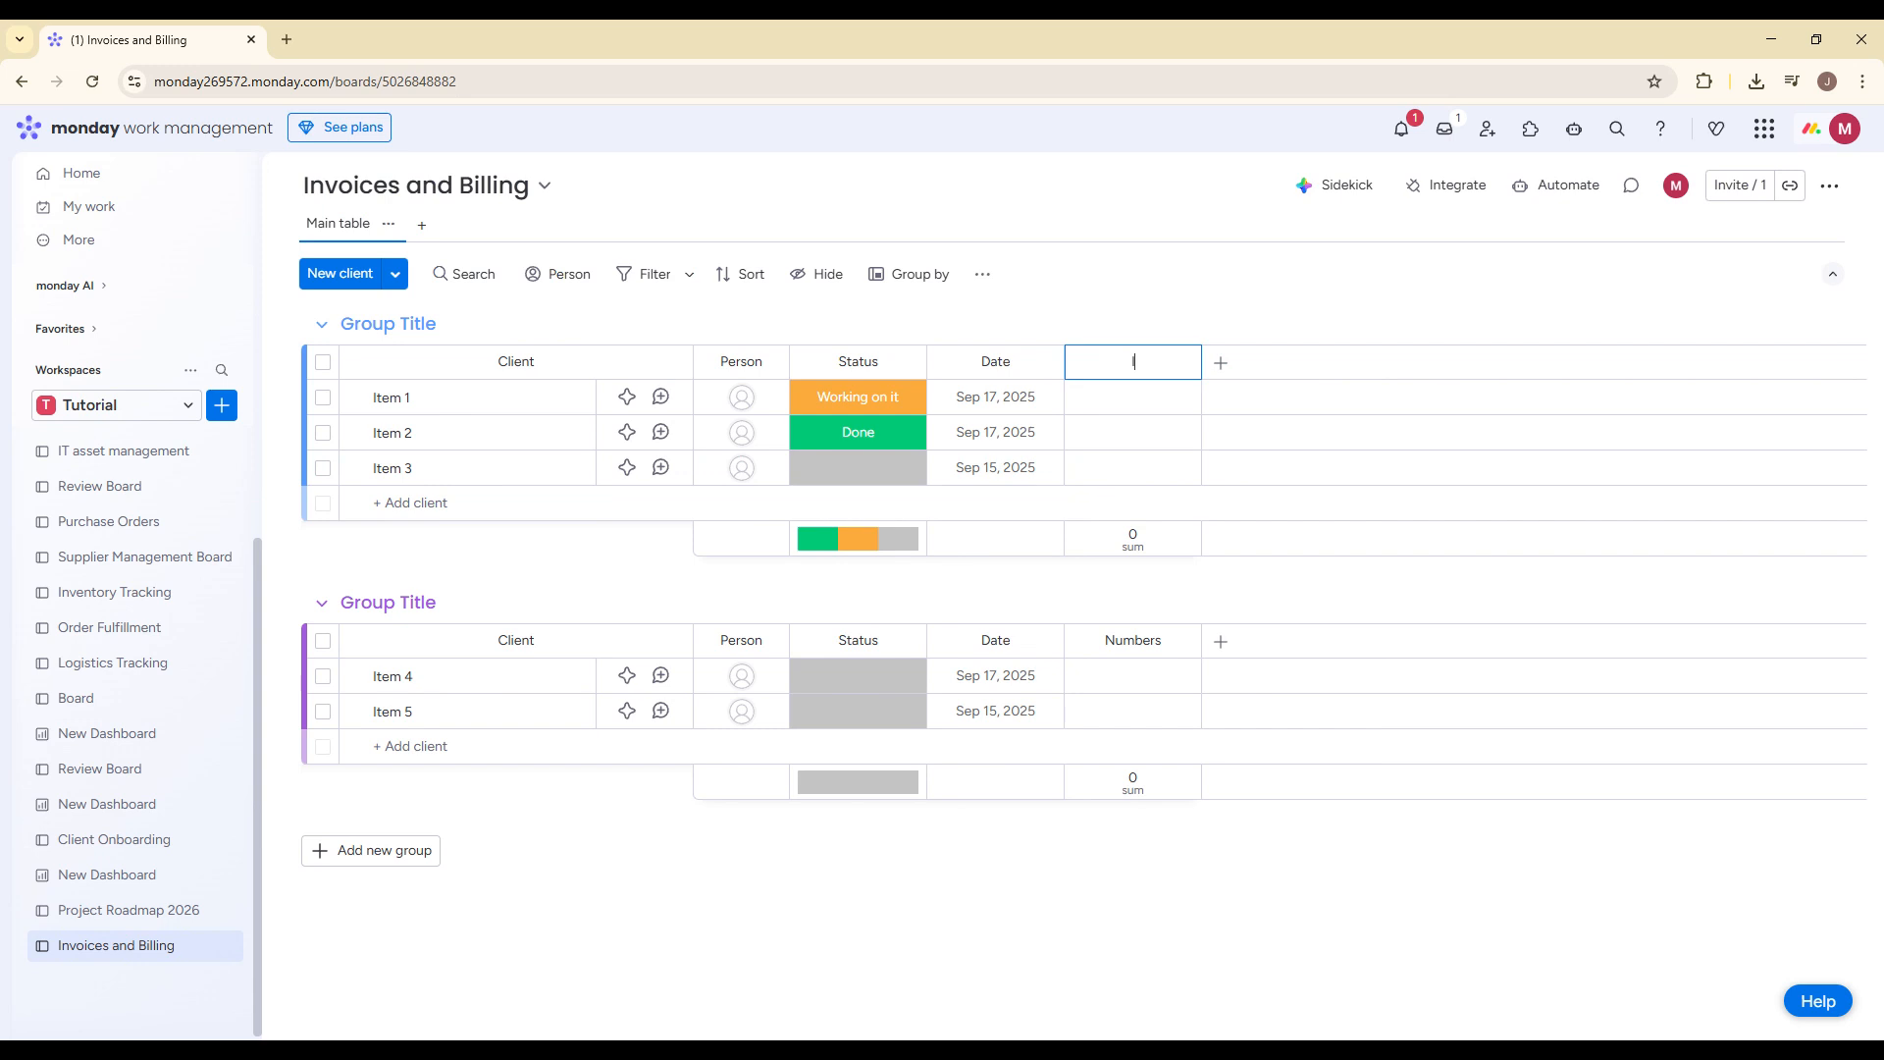
pyautogui.write('Invoice')
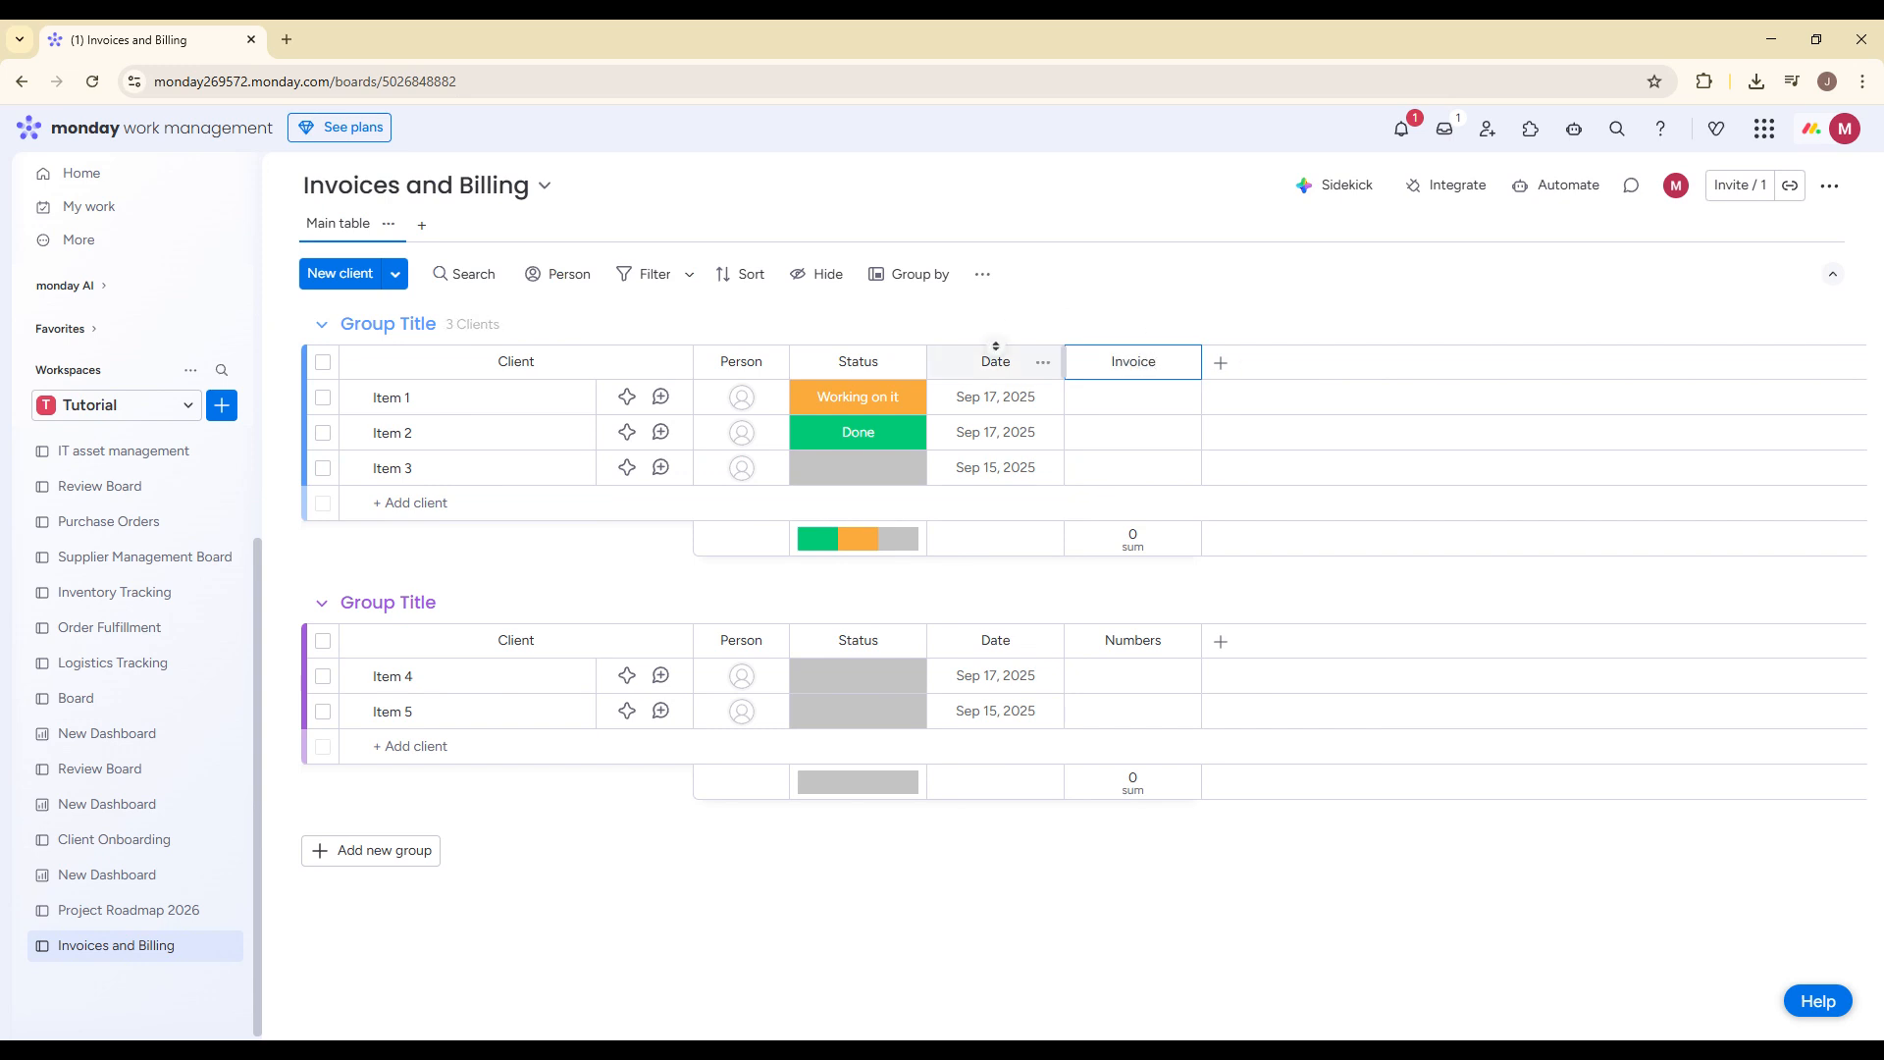
# Step: Rename the Date column to "Due Date"
pyautogui.click(990, 362)
pyautogui.write('Due')
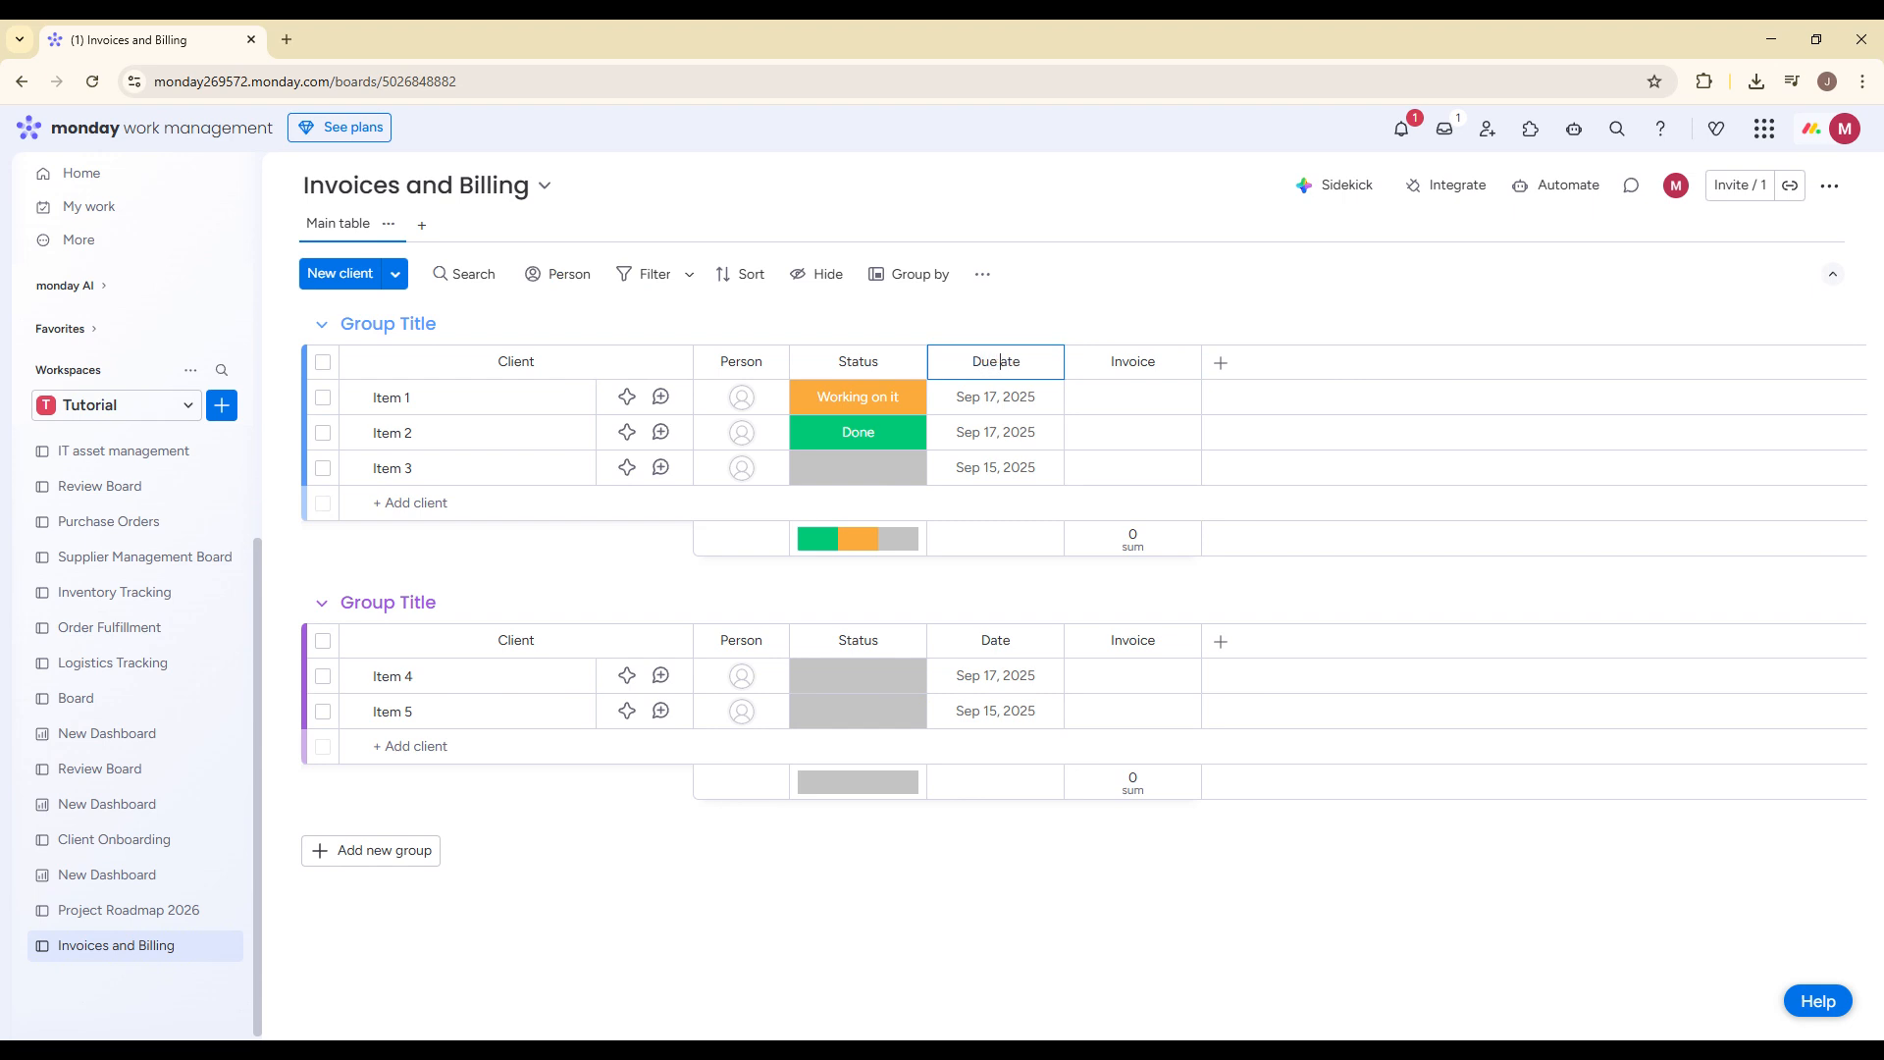
pyautogui.click(1282, 313)
# Step: Edit the Status column's labels, renaming both "Working on it" and "Done" to "Sent"
pyautogui.click(857, 396)
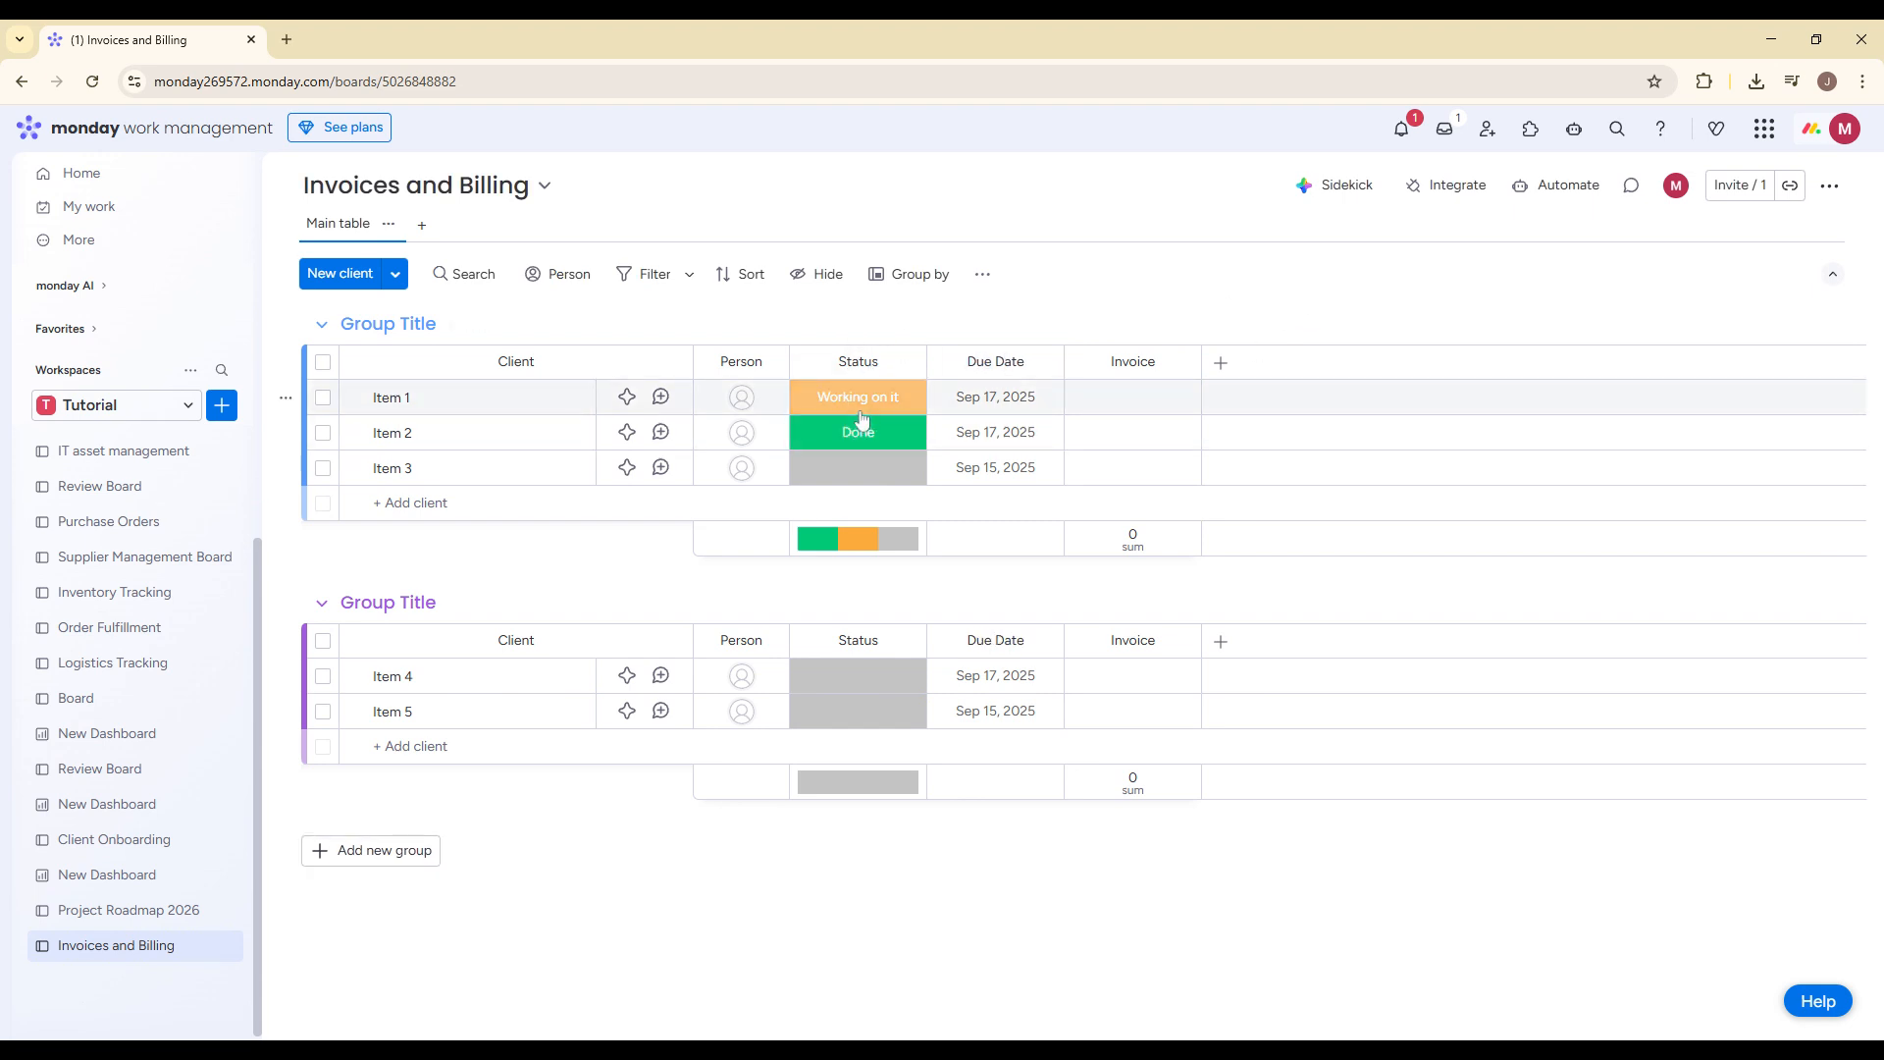
pyautogui.click(861, 614)
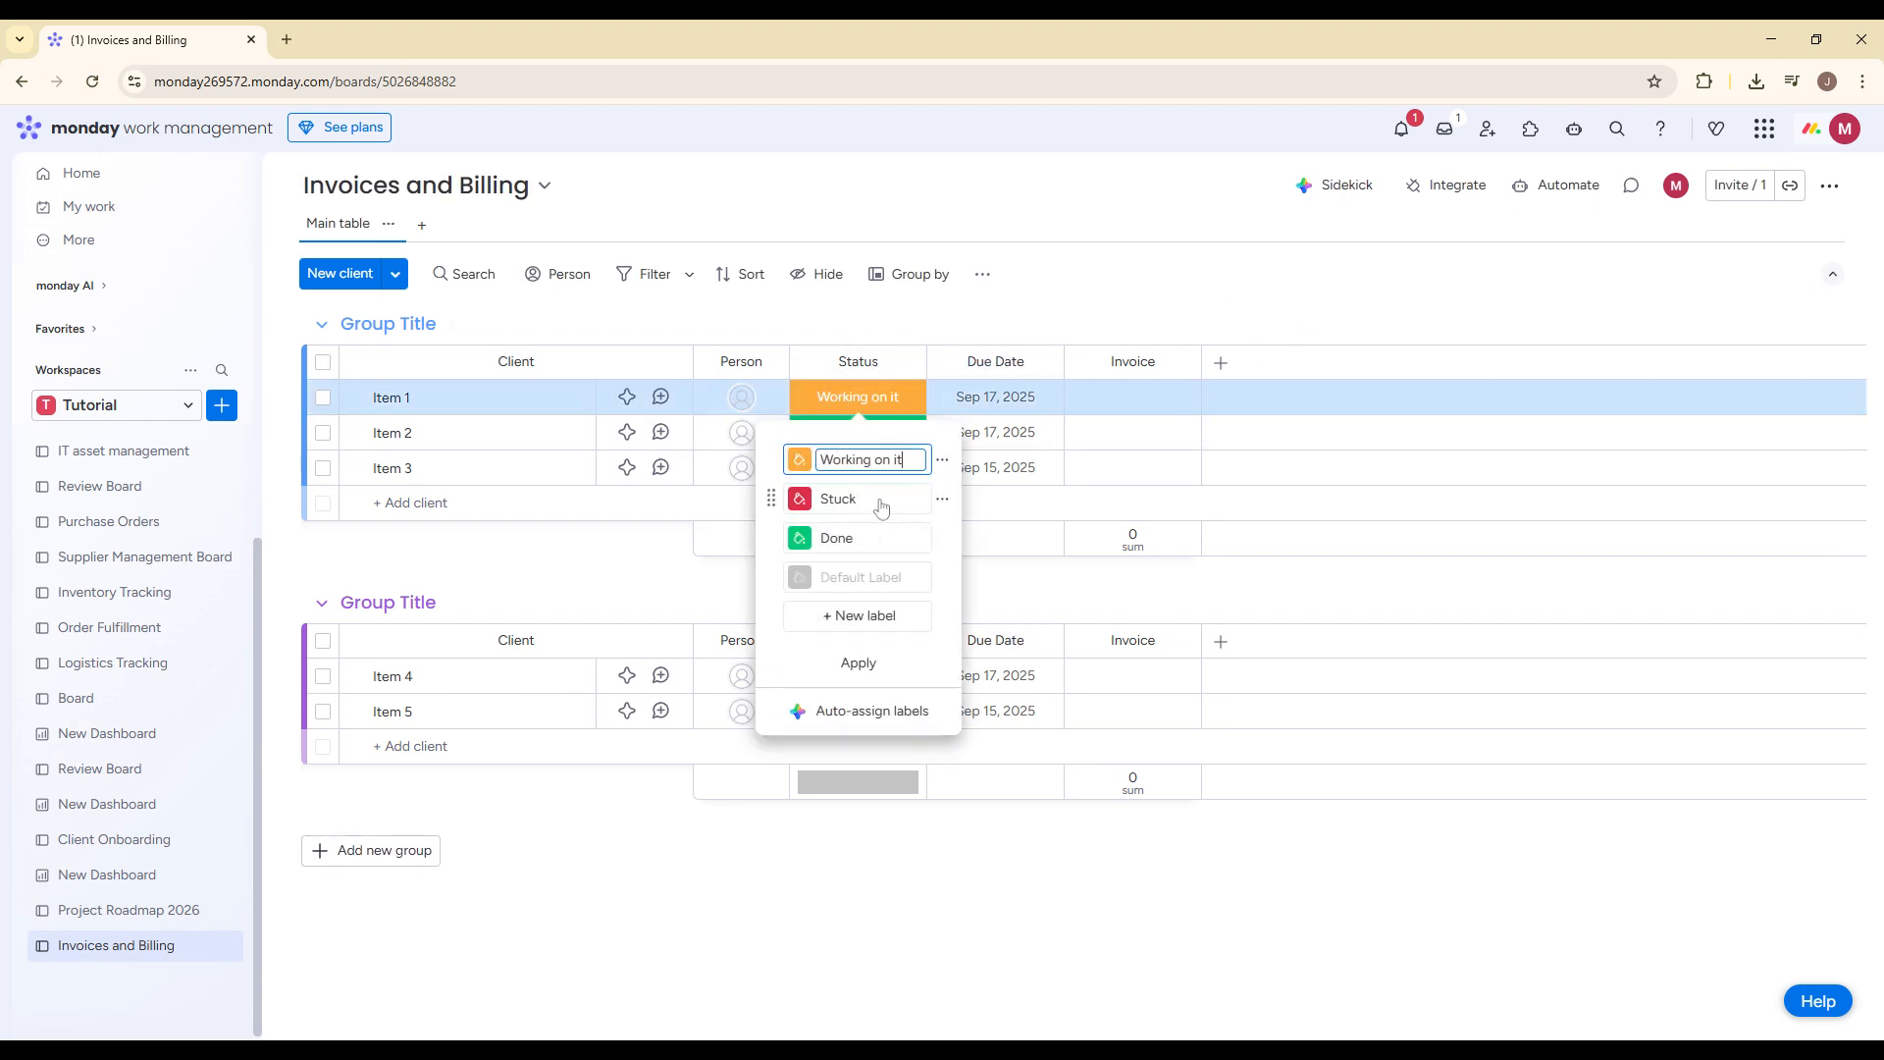
pyautogui.hotkey('ctrl', 'a')
pyautogui.write('Sent')
pyautogui.click(864, 538)
pyautogui.hotkey('ctrl', 'a')
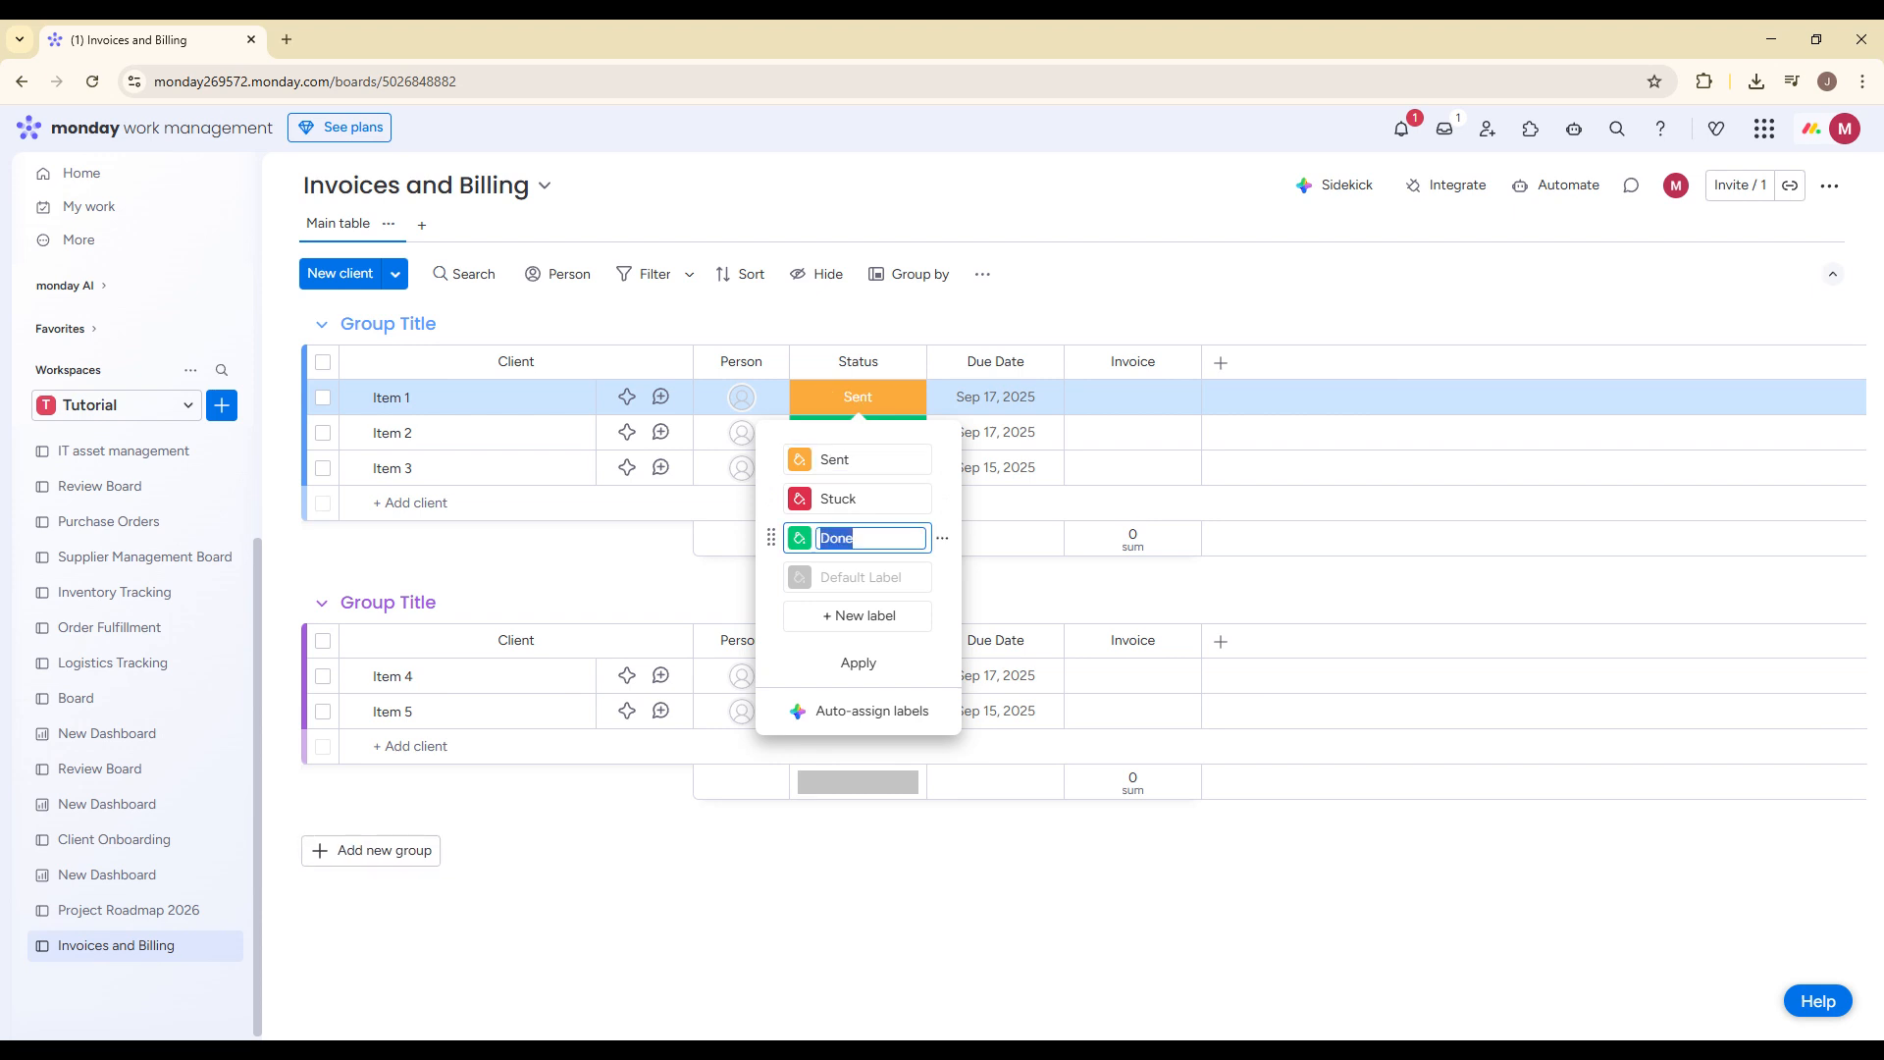
pyautogui.write('Se')
# Step: Rename the red "Stuck" status label to "Not Sent"
pyautogui.click(849, 488)
pyautogui.hotkey('ctrl', 'a')
pyautogui.write('Not')
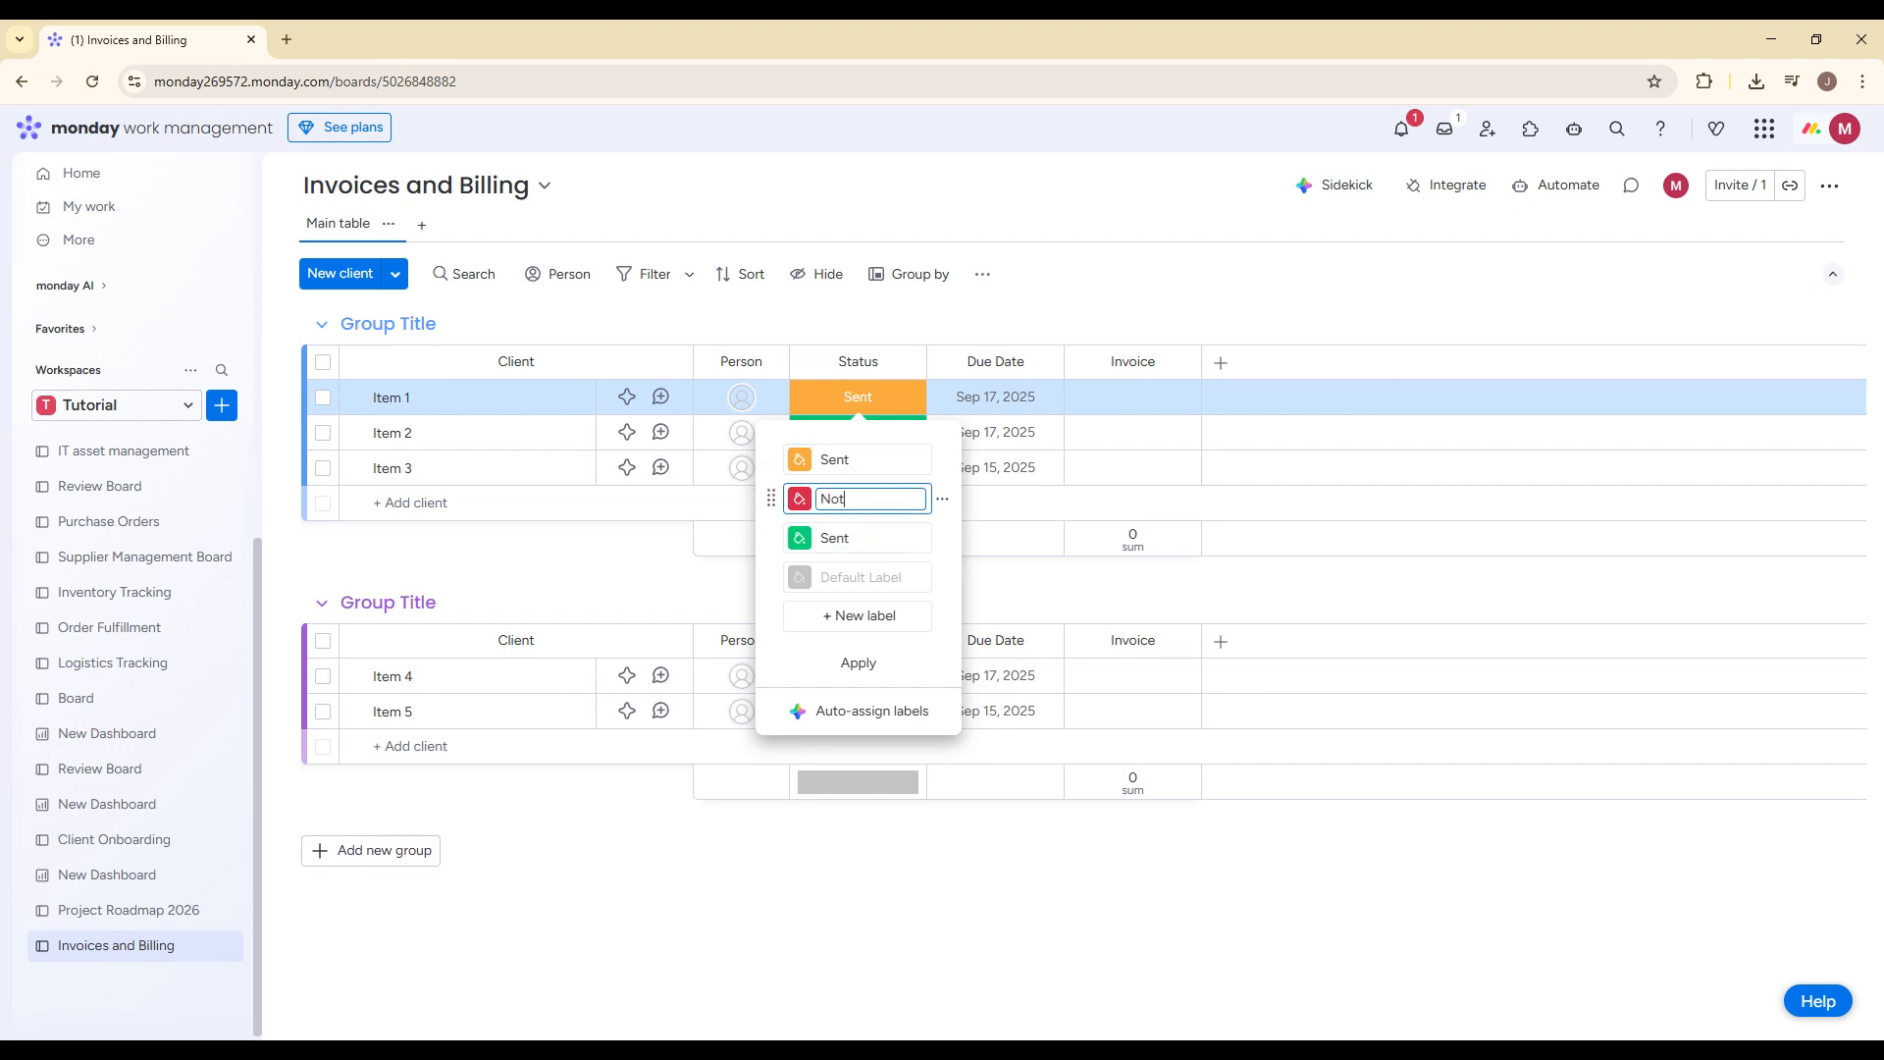
# Step: Rename the orange status label to "Waiting for reply" and close the label editor
pyautogui.click(849, 459)
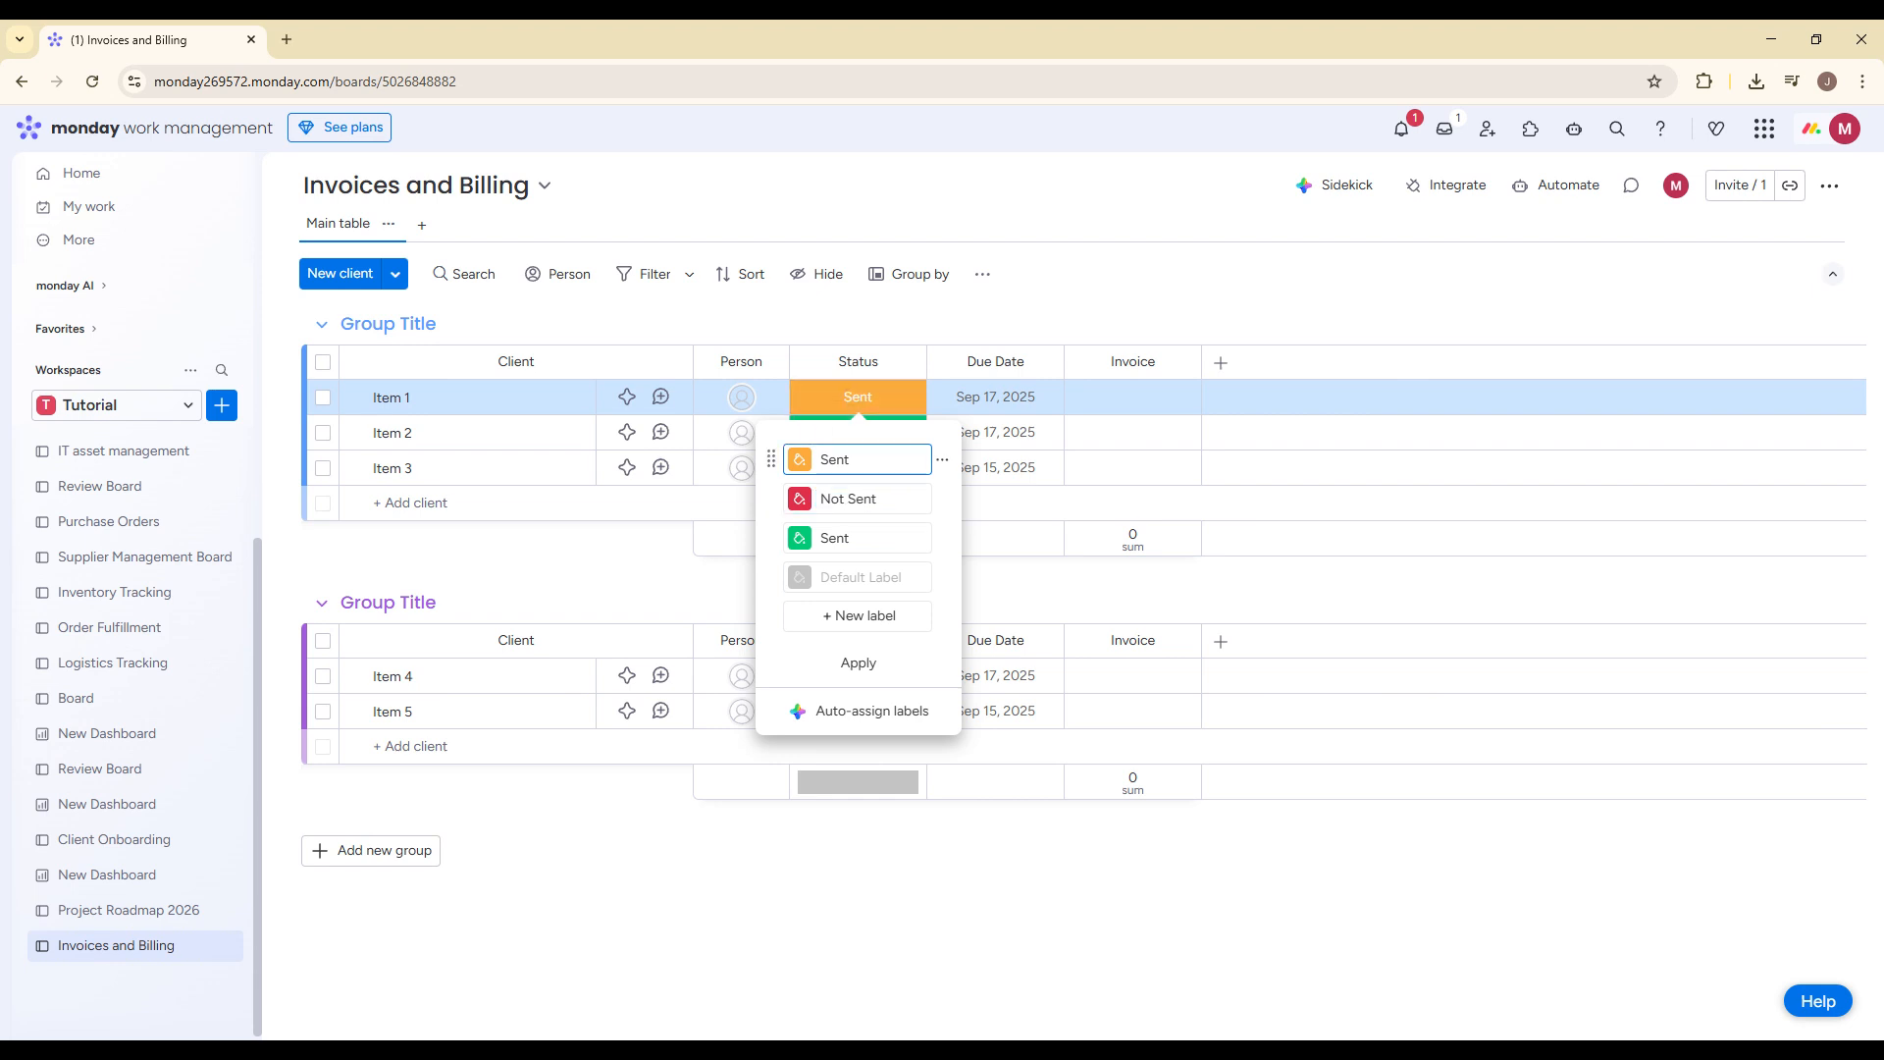
pyautogui.hotkey('ctrl', 'a')
pyautogui.write('N')
pyautogui.press('BackSpace')
pyautogui.write('W')
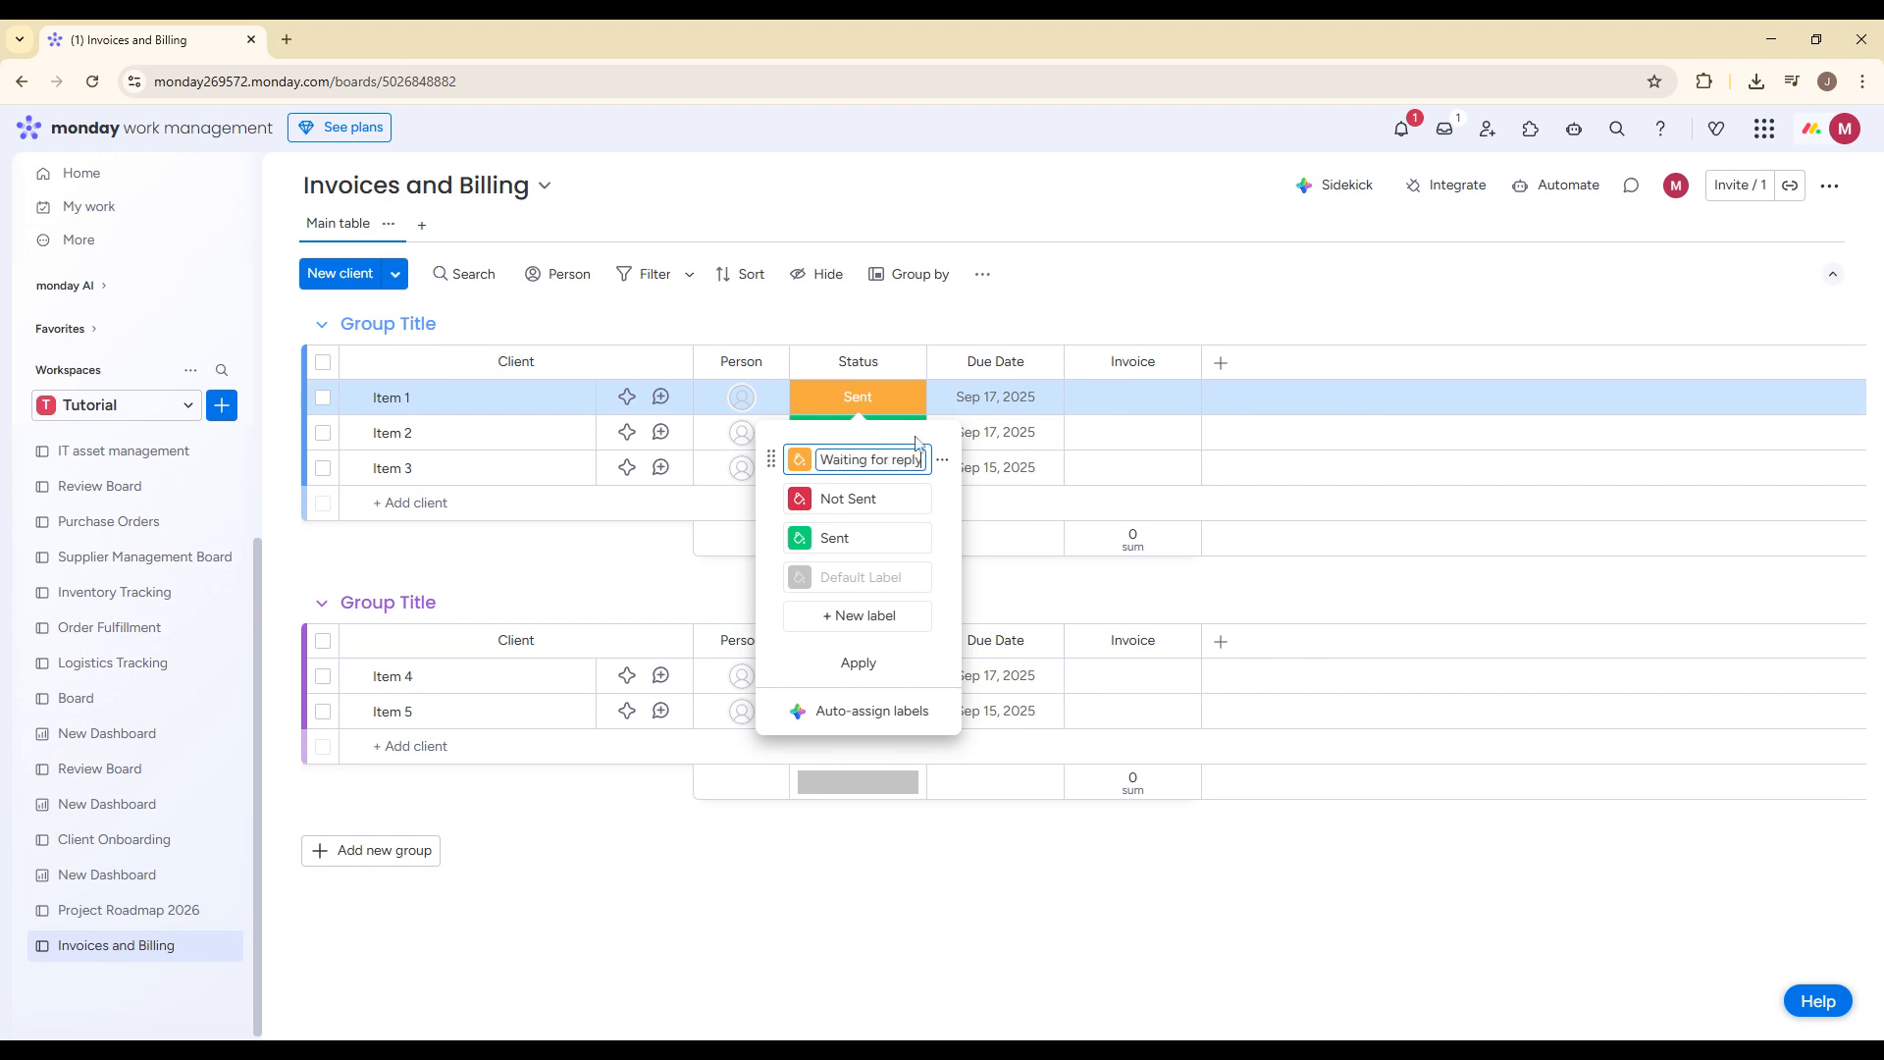
pyautogui.write('aiting for reply')
pyautogui.click(1178, 282)
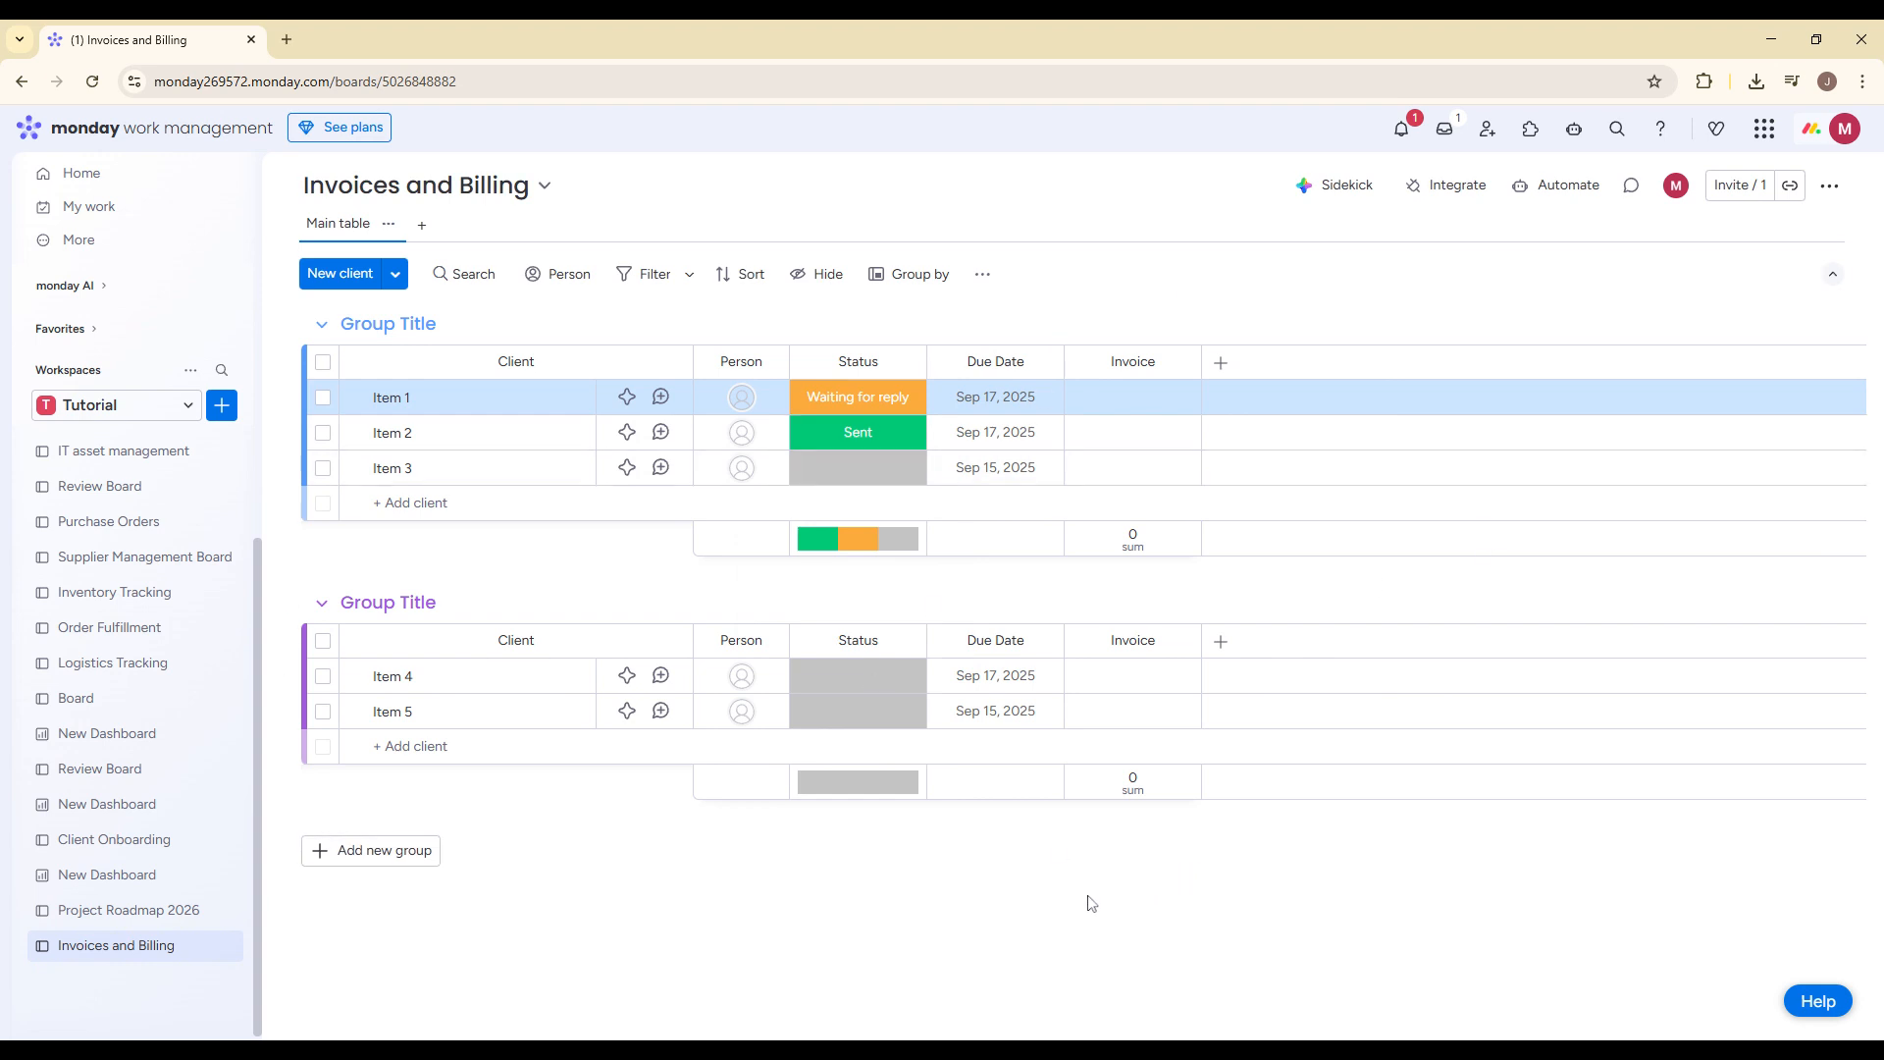
# Step: Search the board's integrations for "quickbook" and view the QuickBooks automation templates
pyautogui.click(1482, 189)
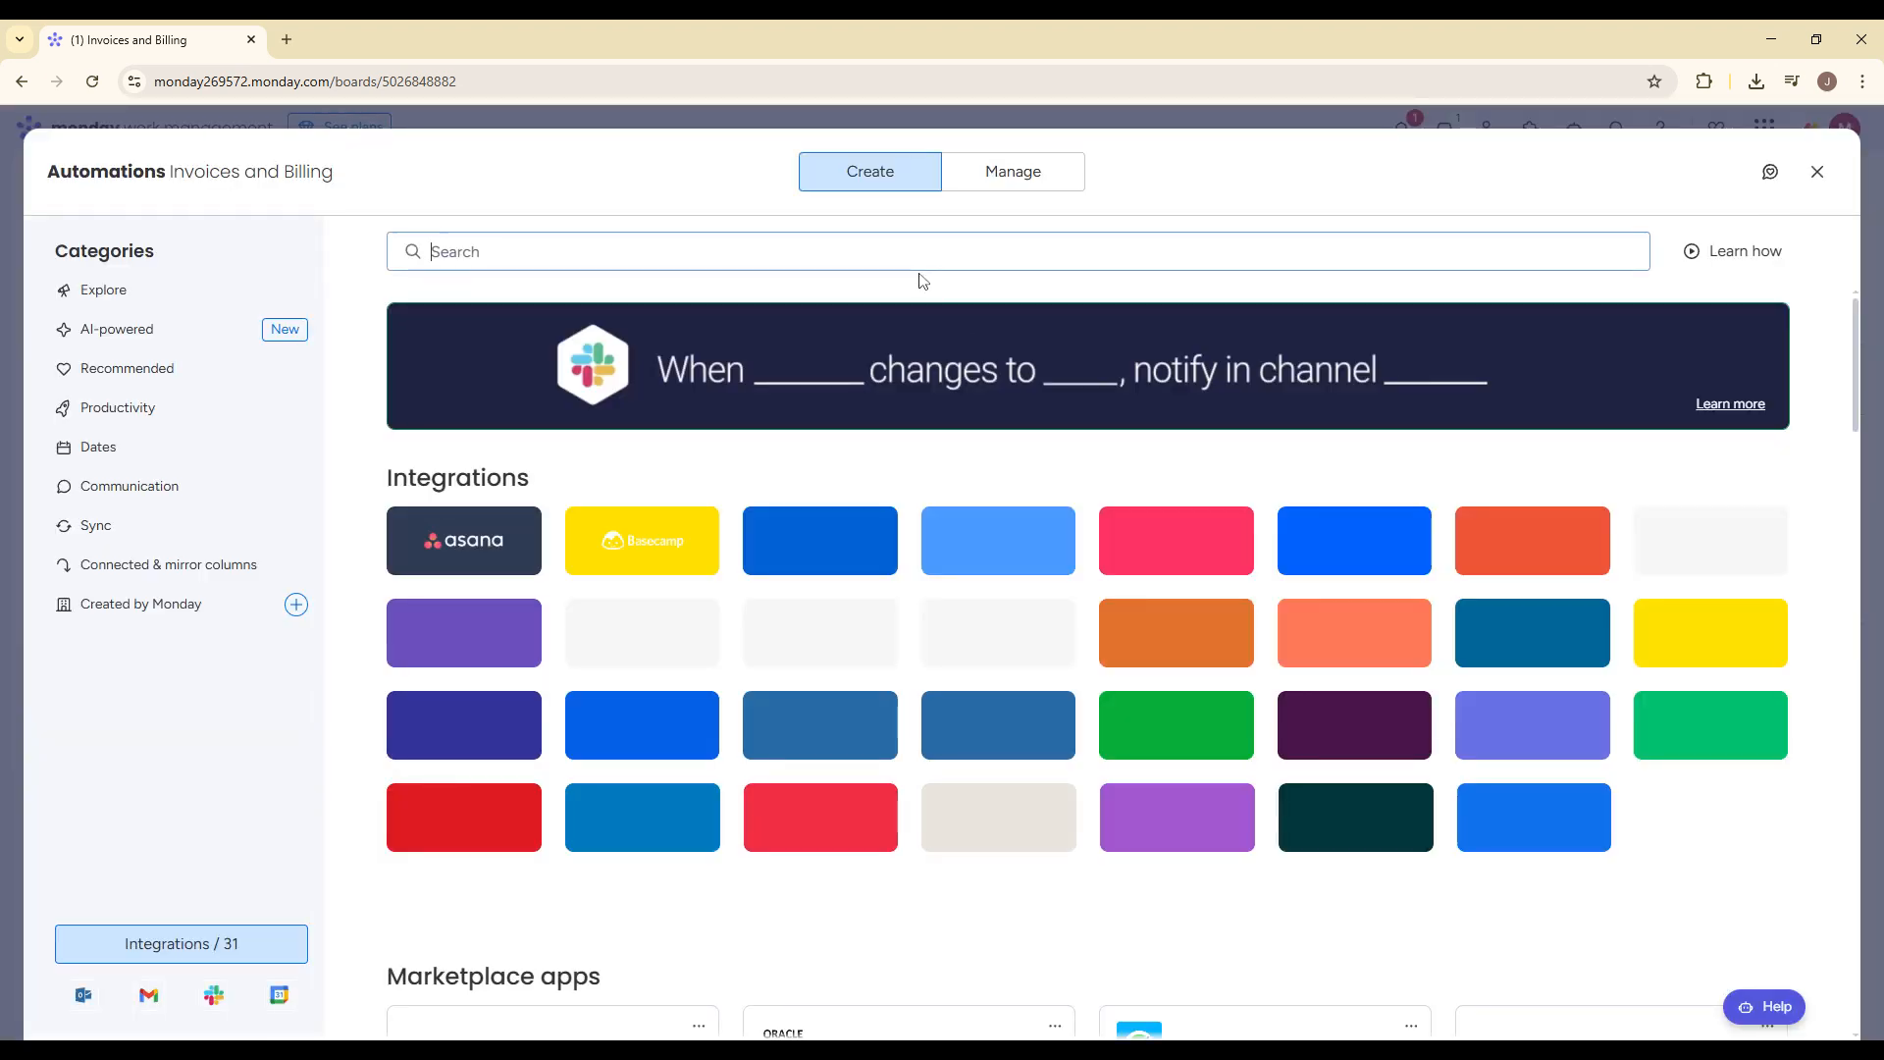
pyautogui.write('quick')
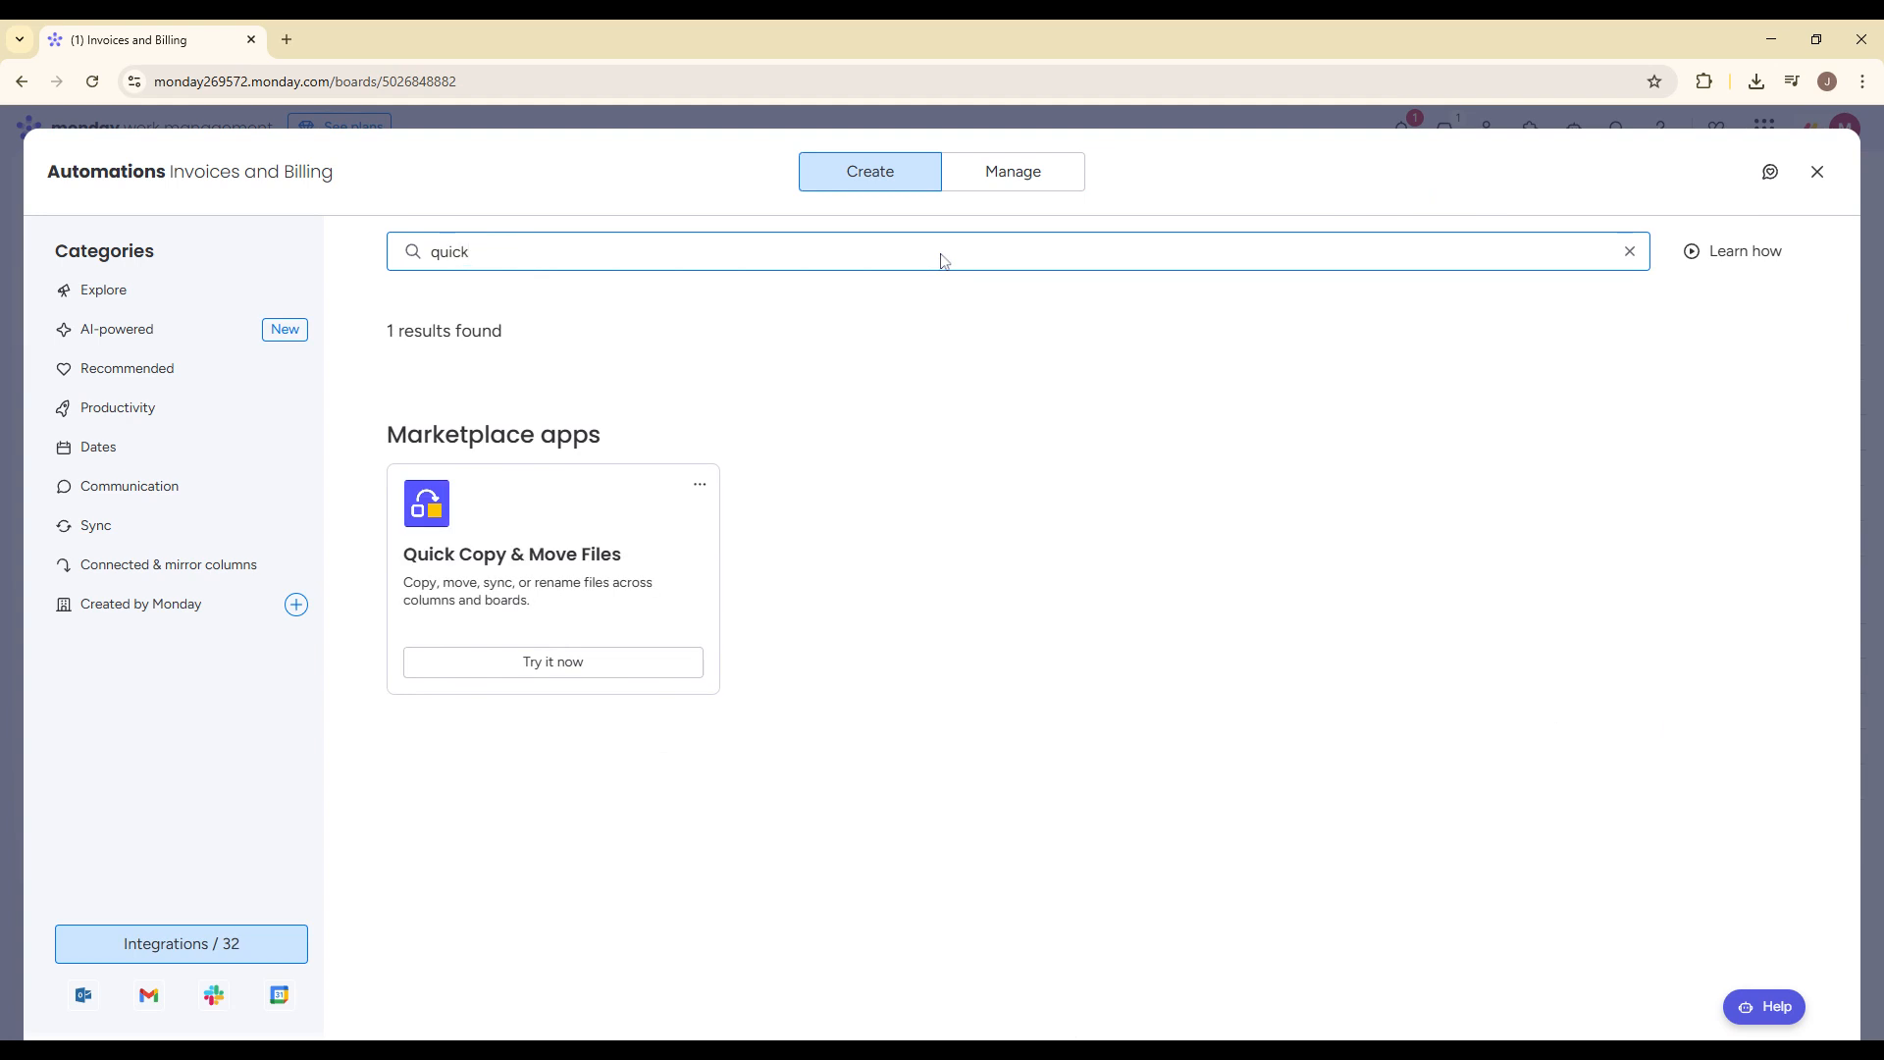
pyautogui.write('book')
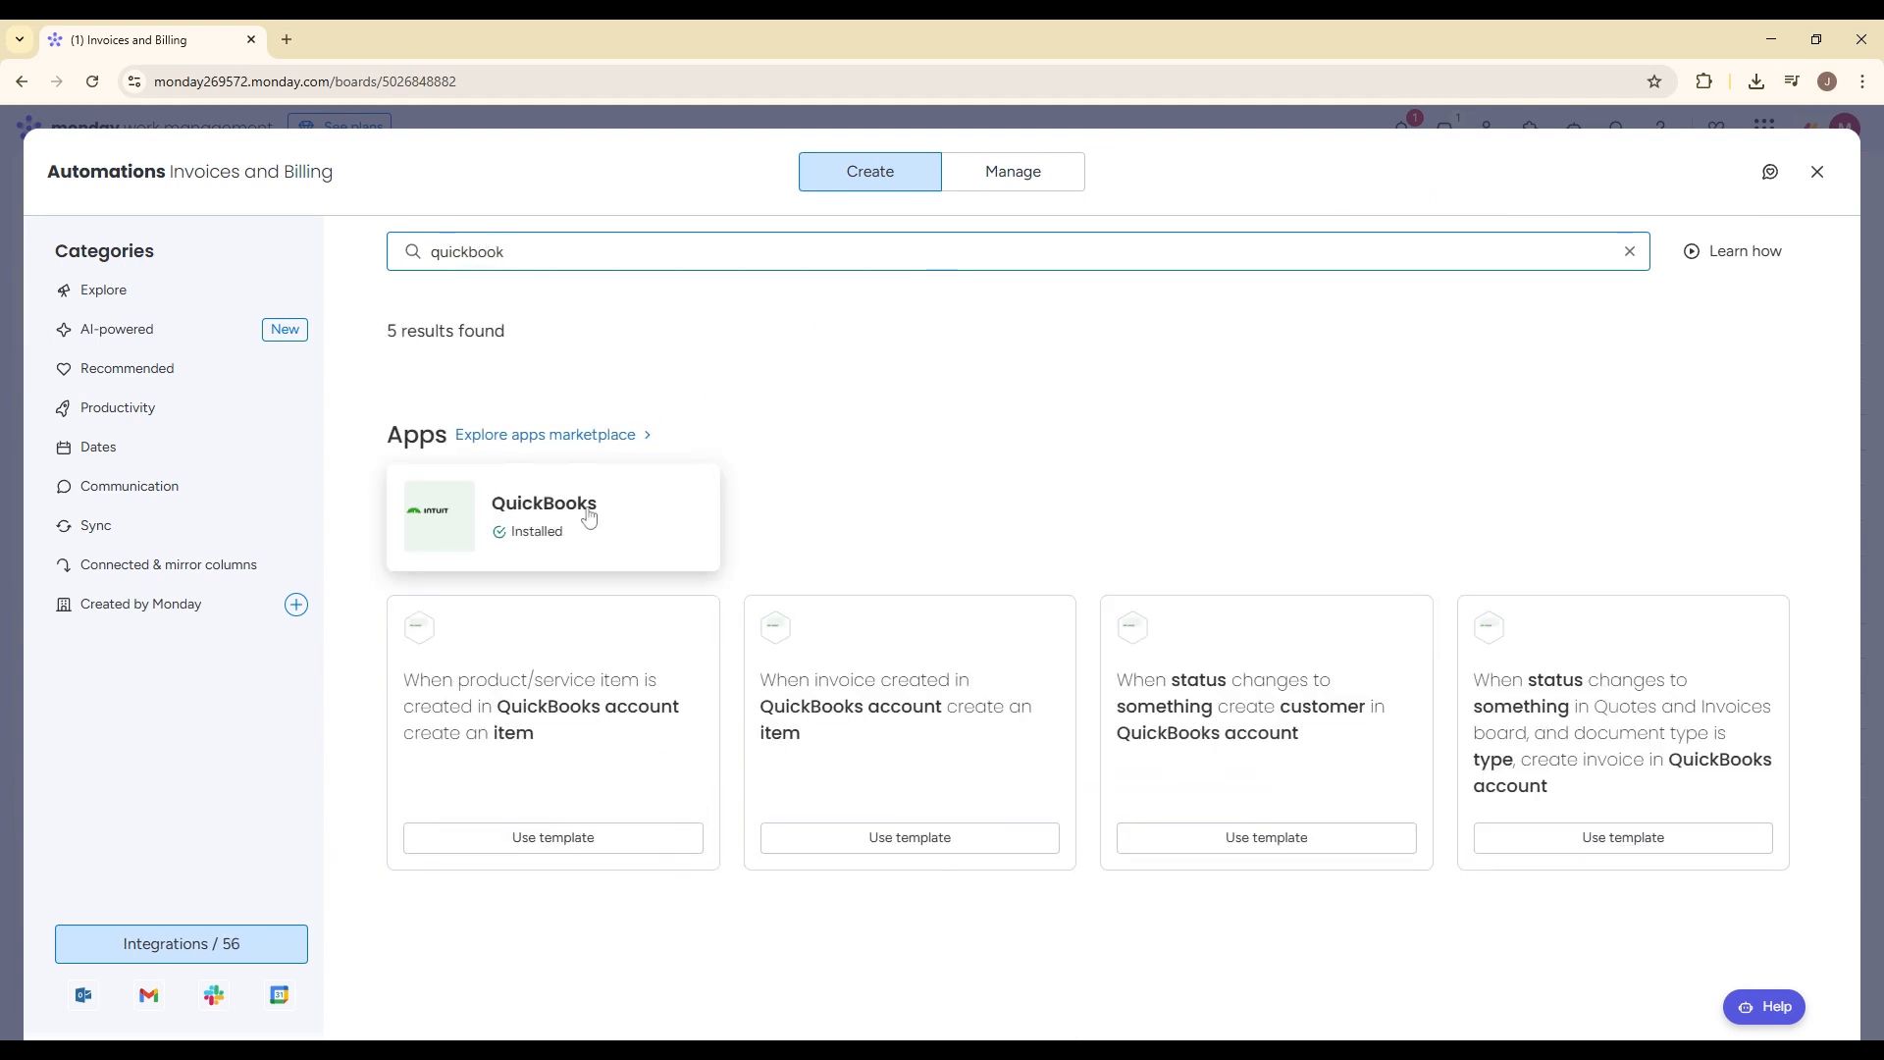
pyautogui.click(585, 513)
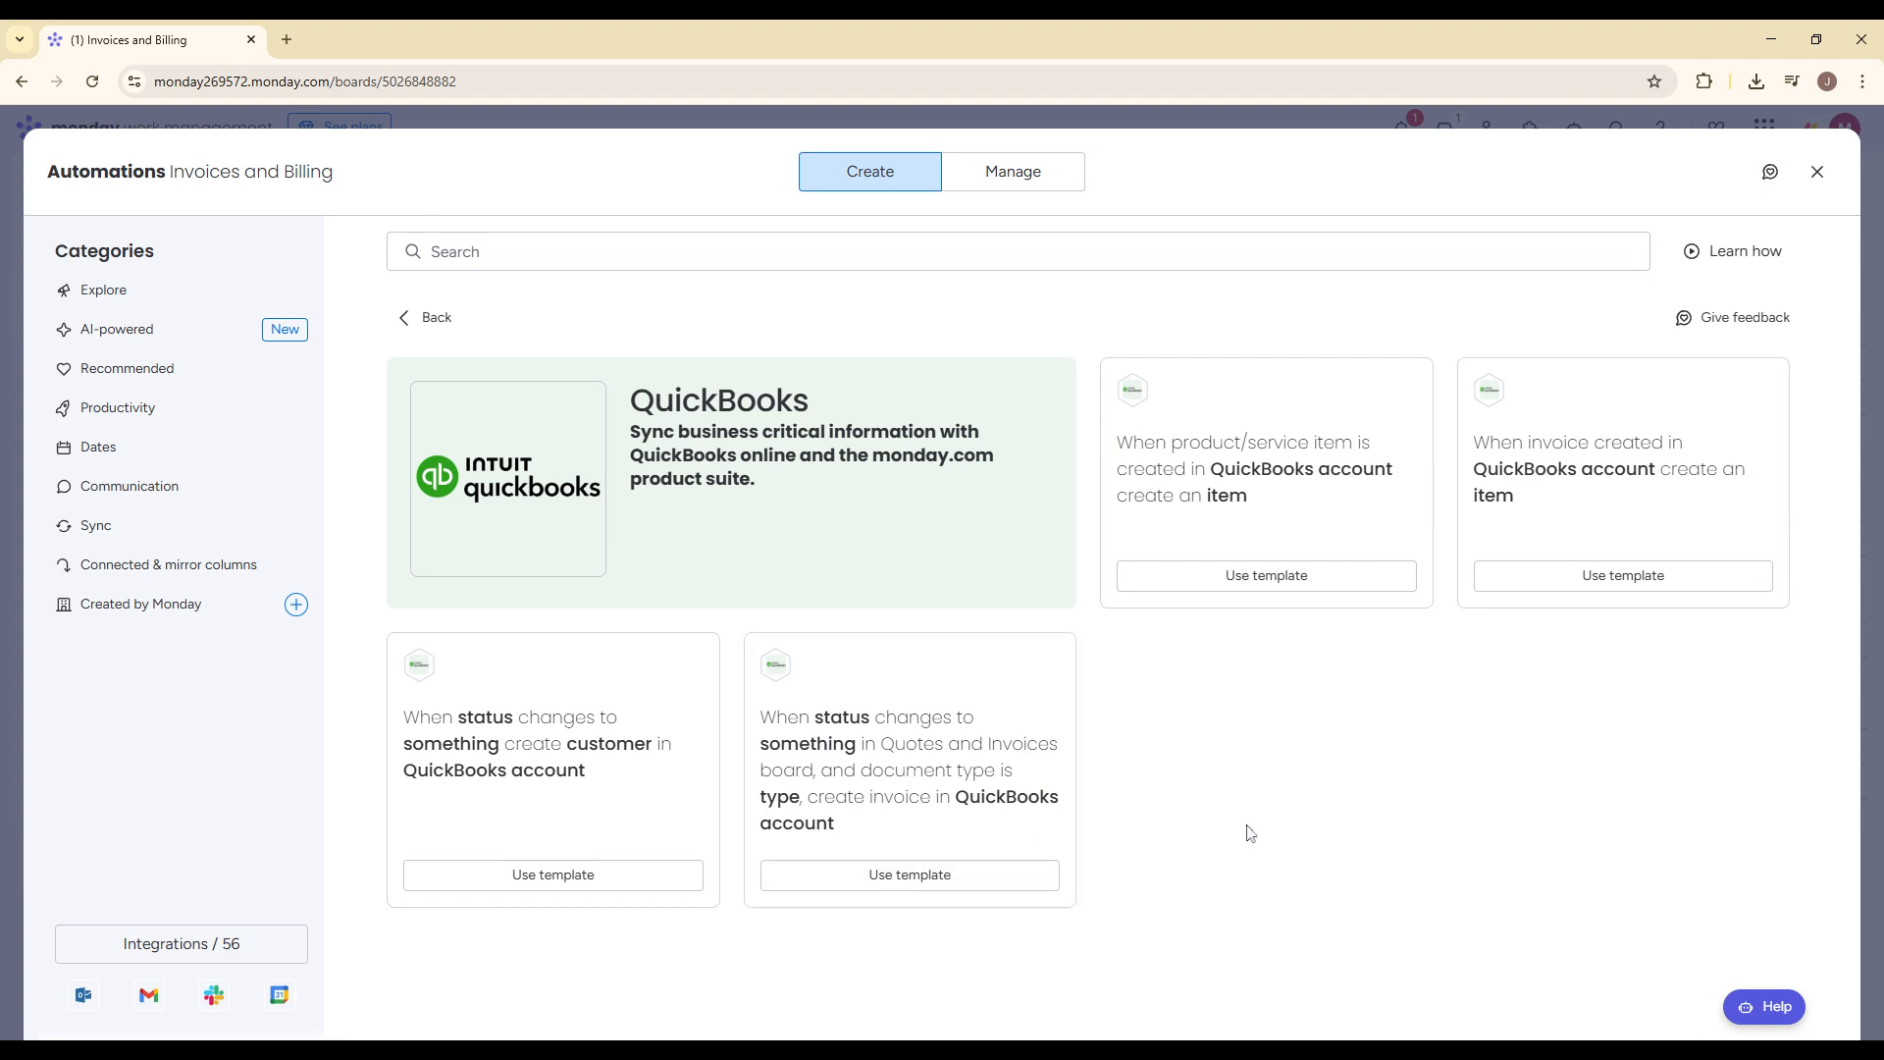
# Step: Try connecting a QuickBooks account through the template that creates an item for each new product/service item, then return to the board
pyautogui.click(1283, 589)
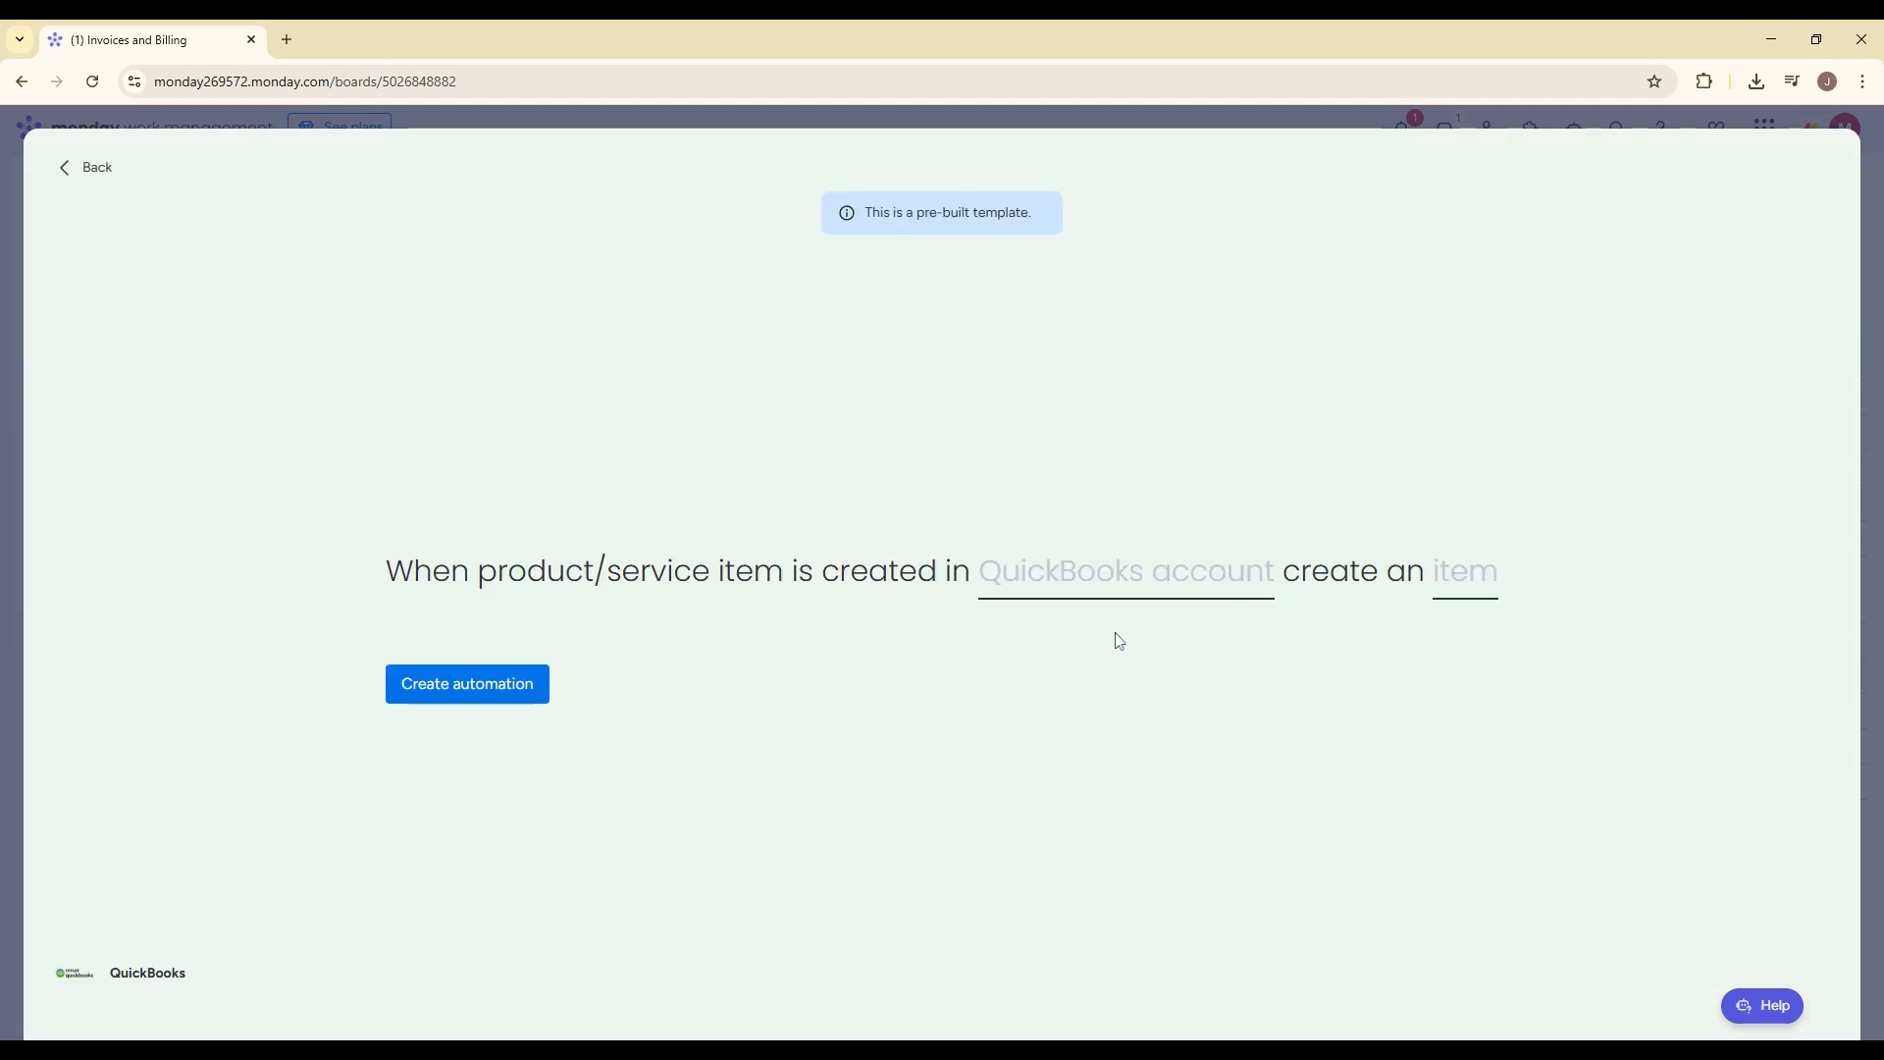
pyautogui.click(1312, 749)
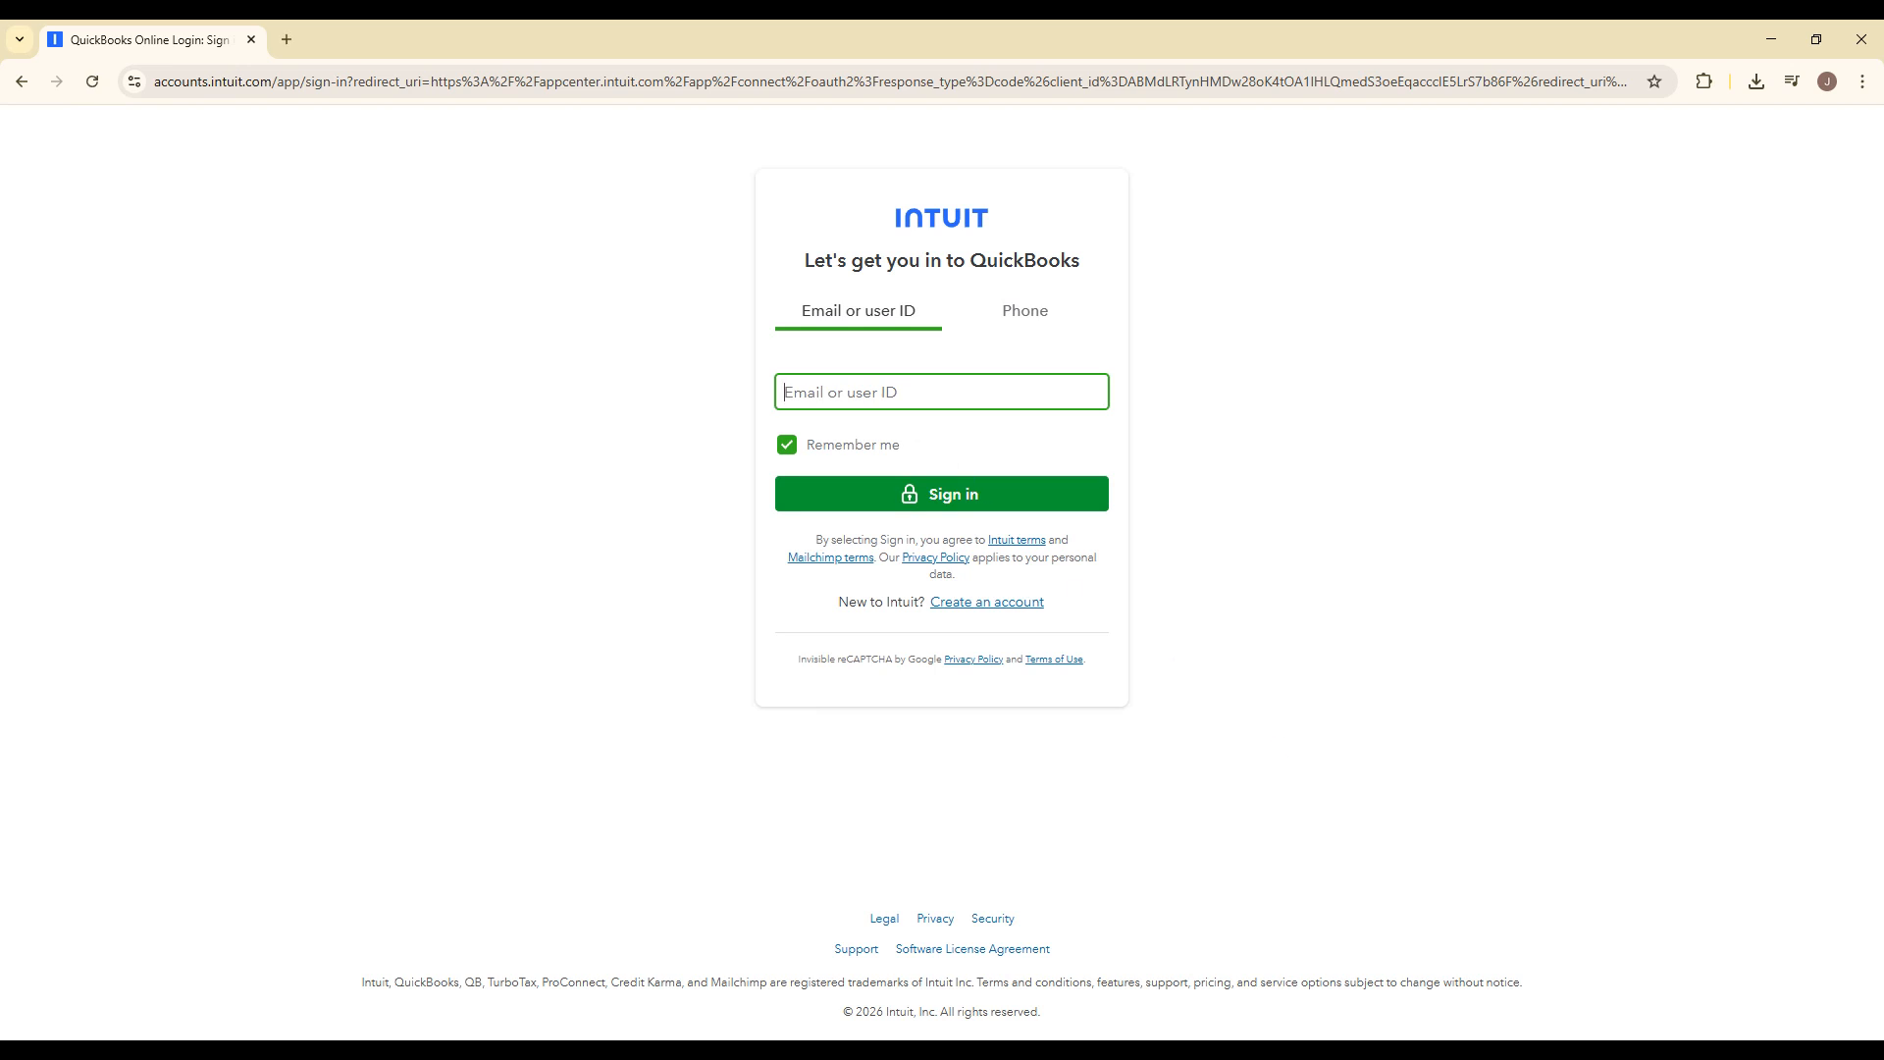
pyautogui.click(8, 86)
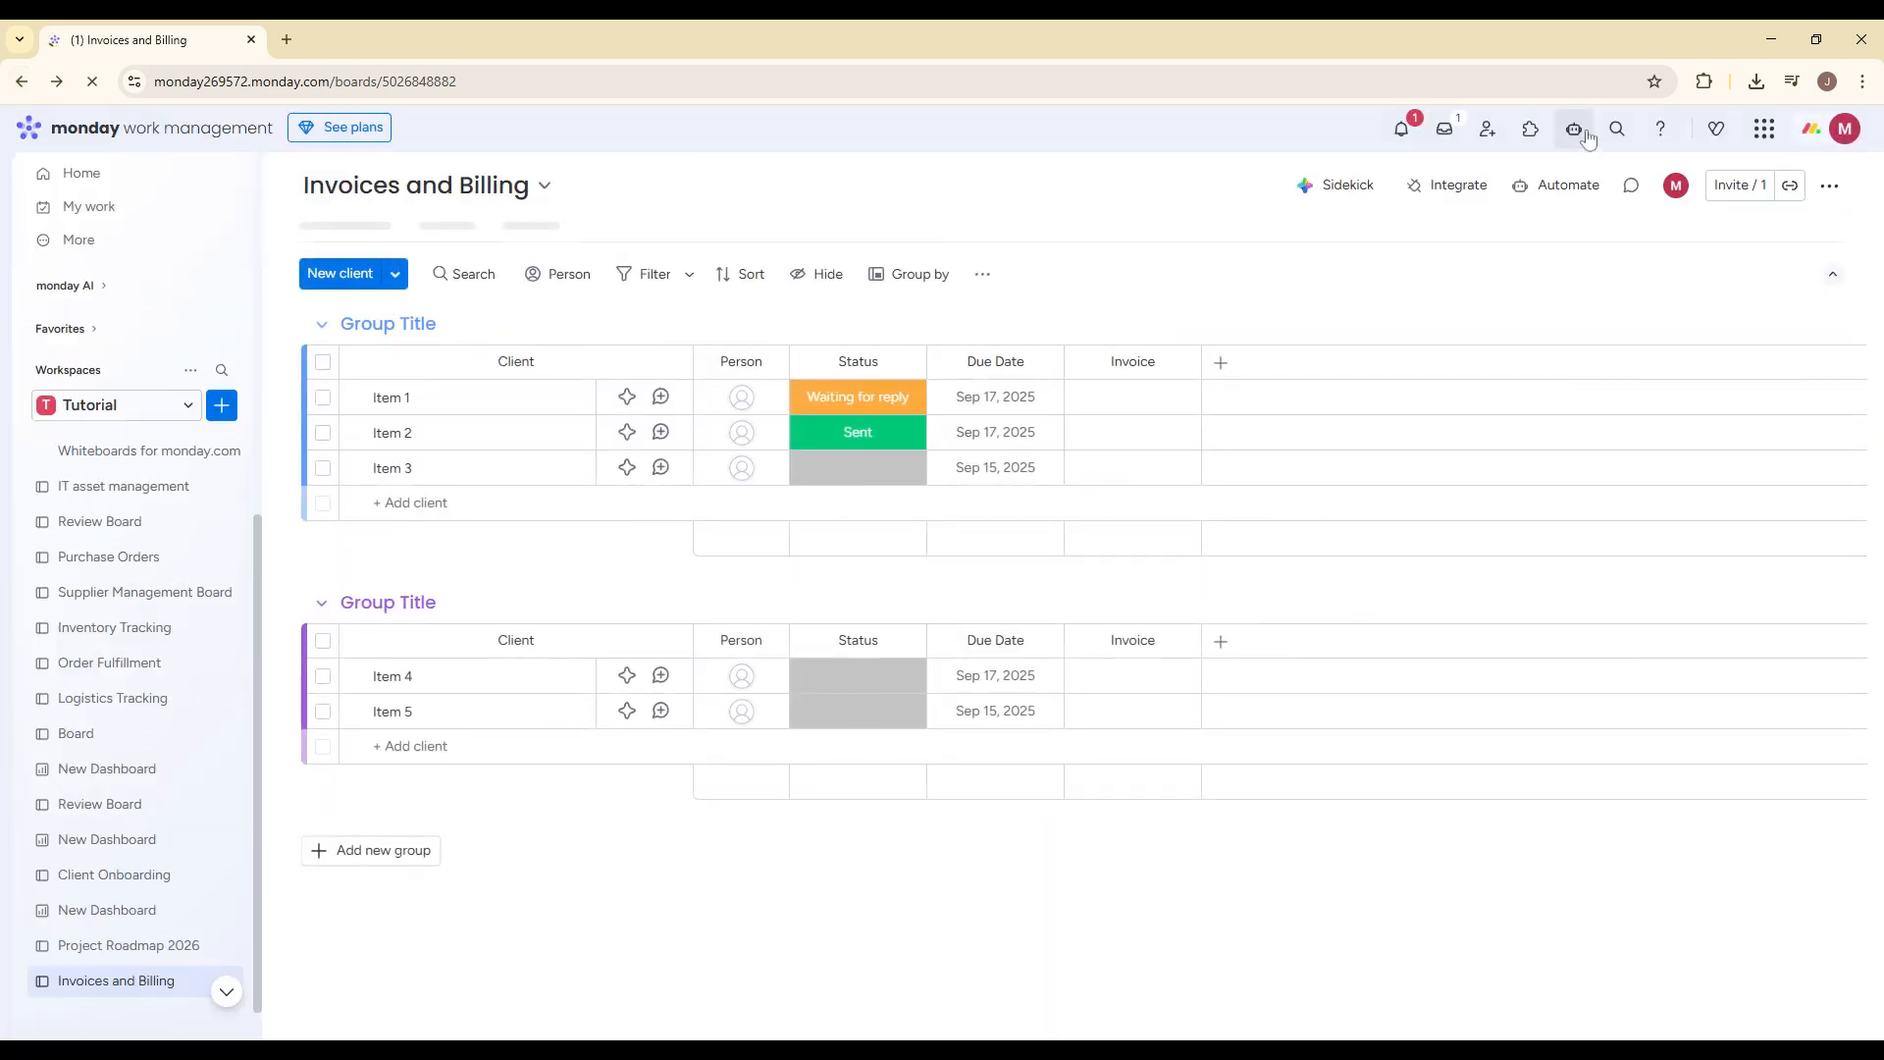
# Step: Reopen the board's automation center, search for "tem" and browse the recommended templates
pyautogui.click(1550, 192)
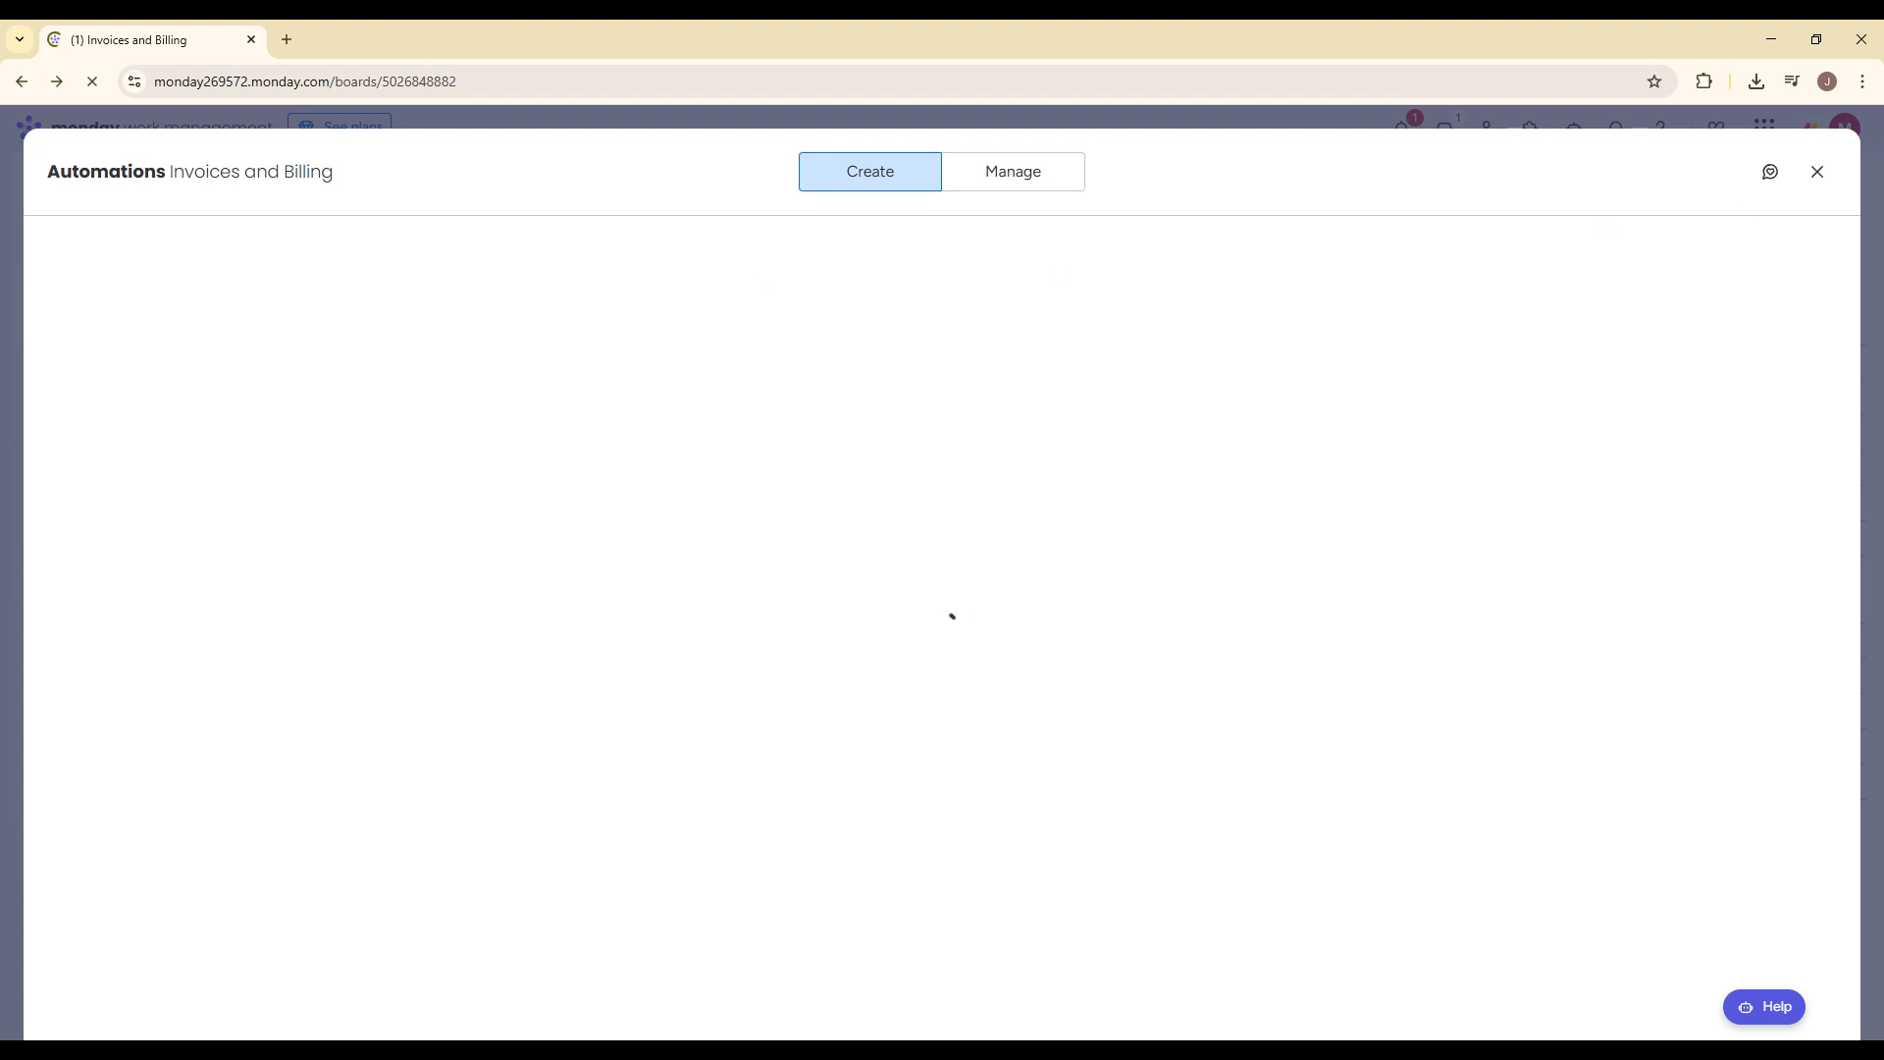
pyautogui.click(1817, 172)
pyautogui.click(1582, 194)
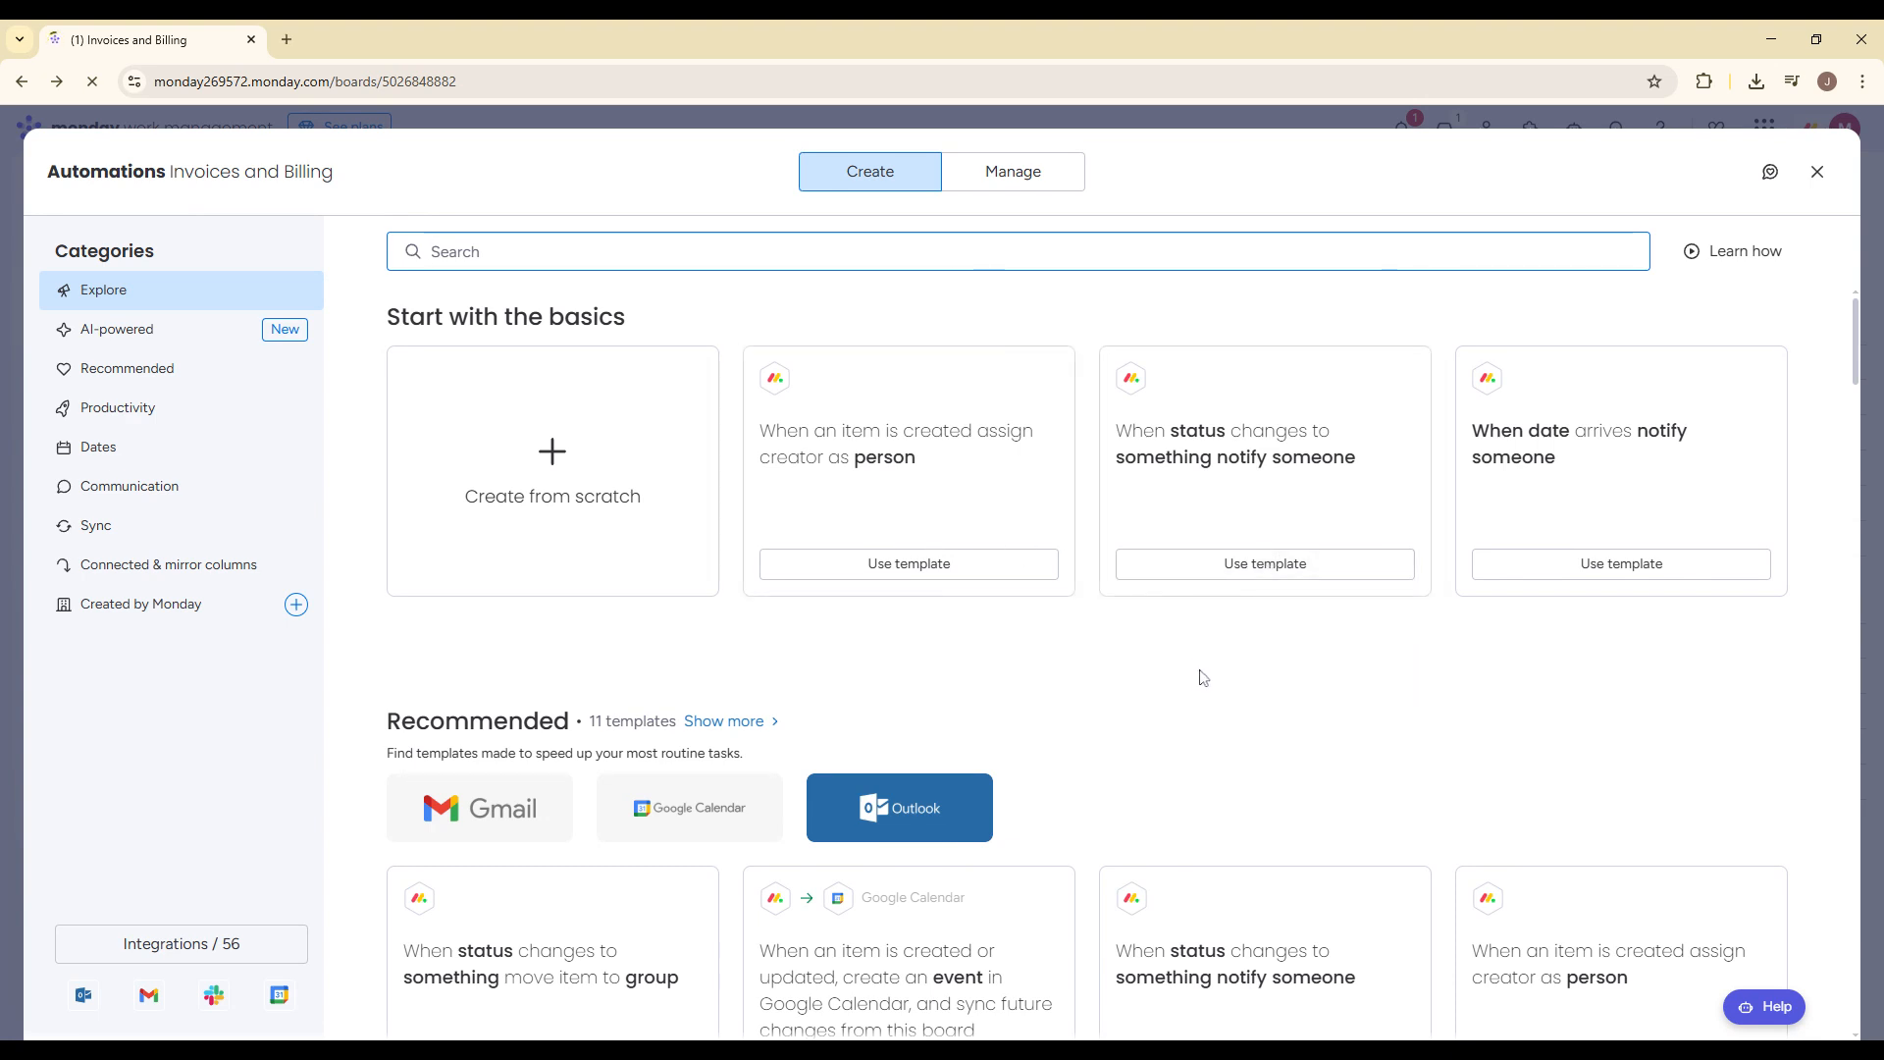
pyautogui.scroll(-1, 1203, 677)
pyautogui.scroll(1, 1203, 675)
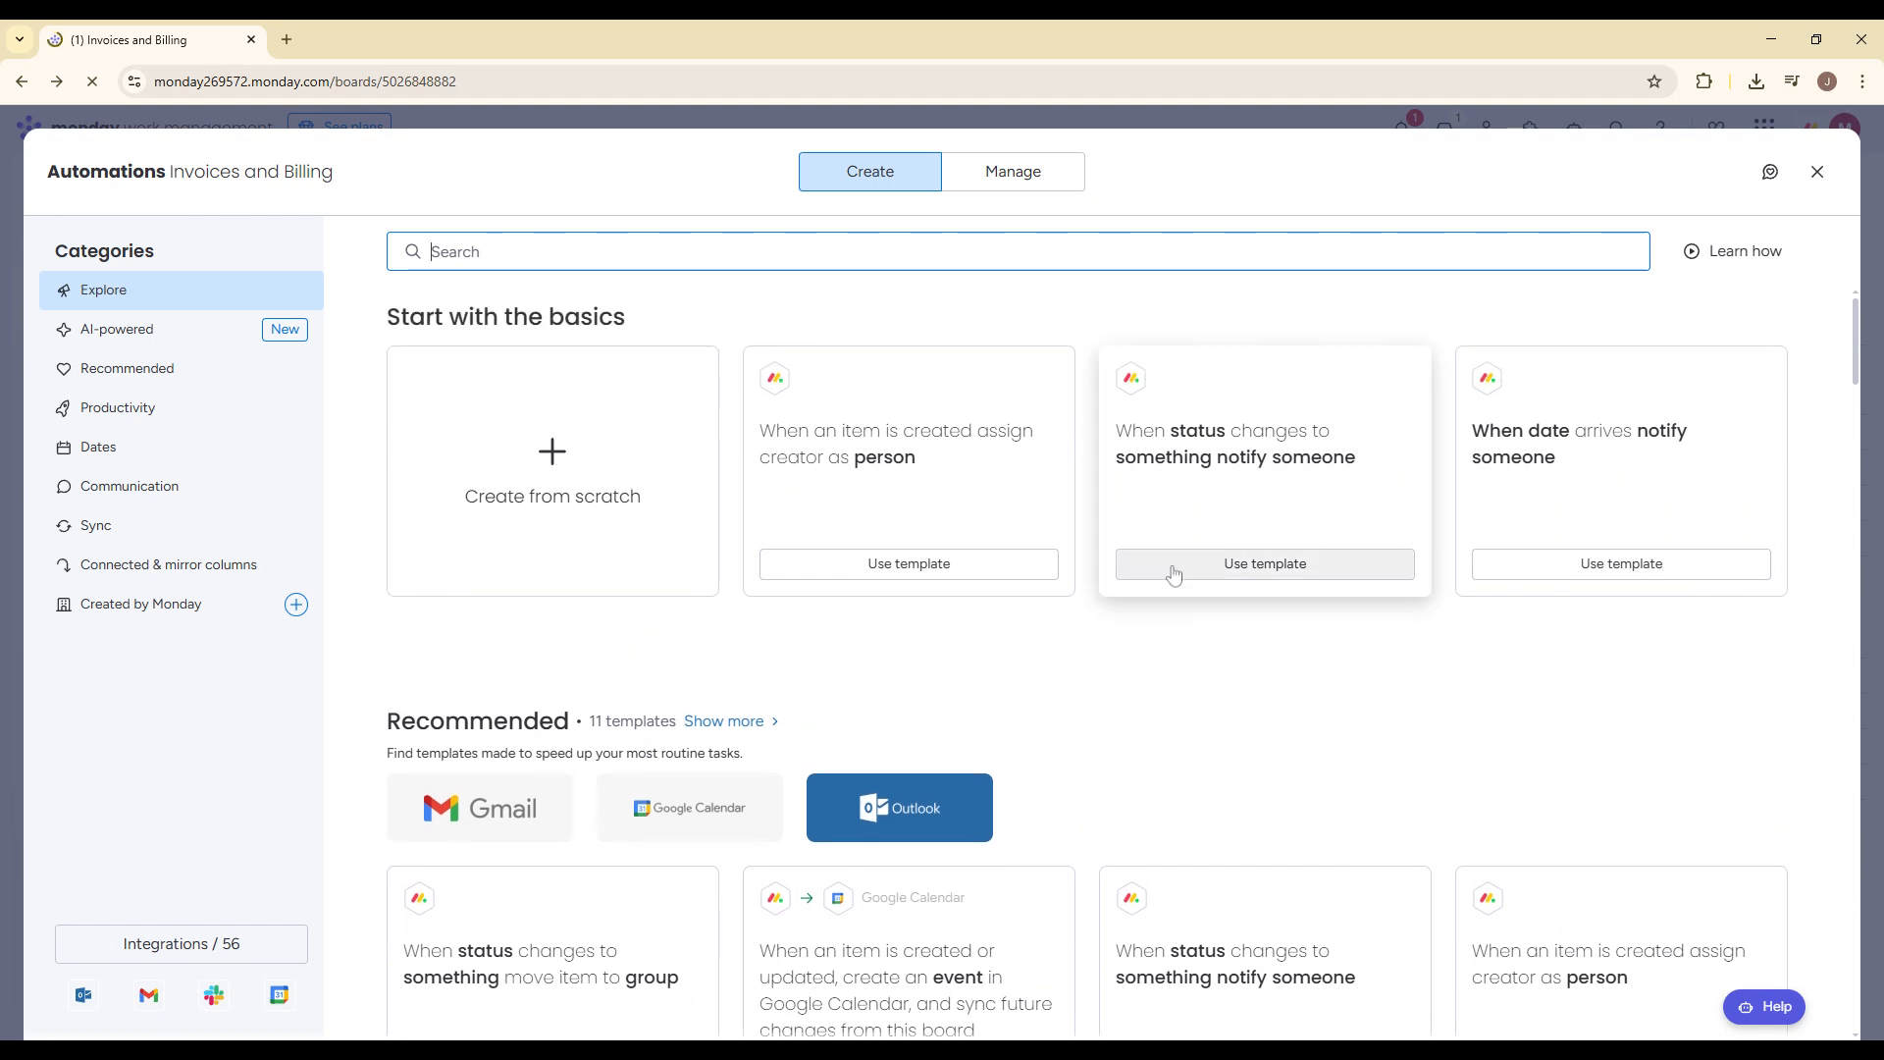
pyautogui.write('tem')
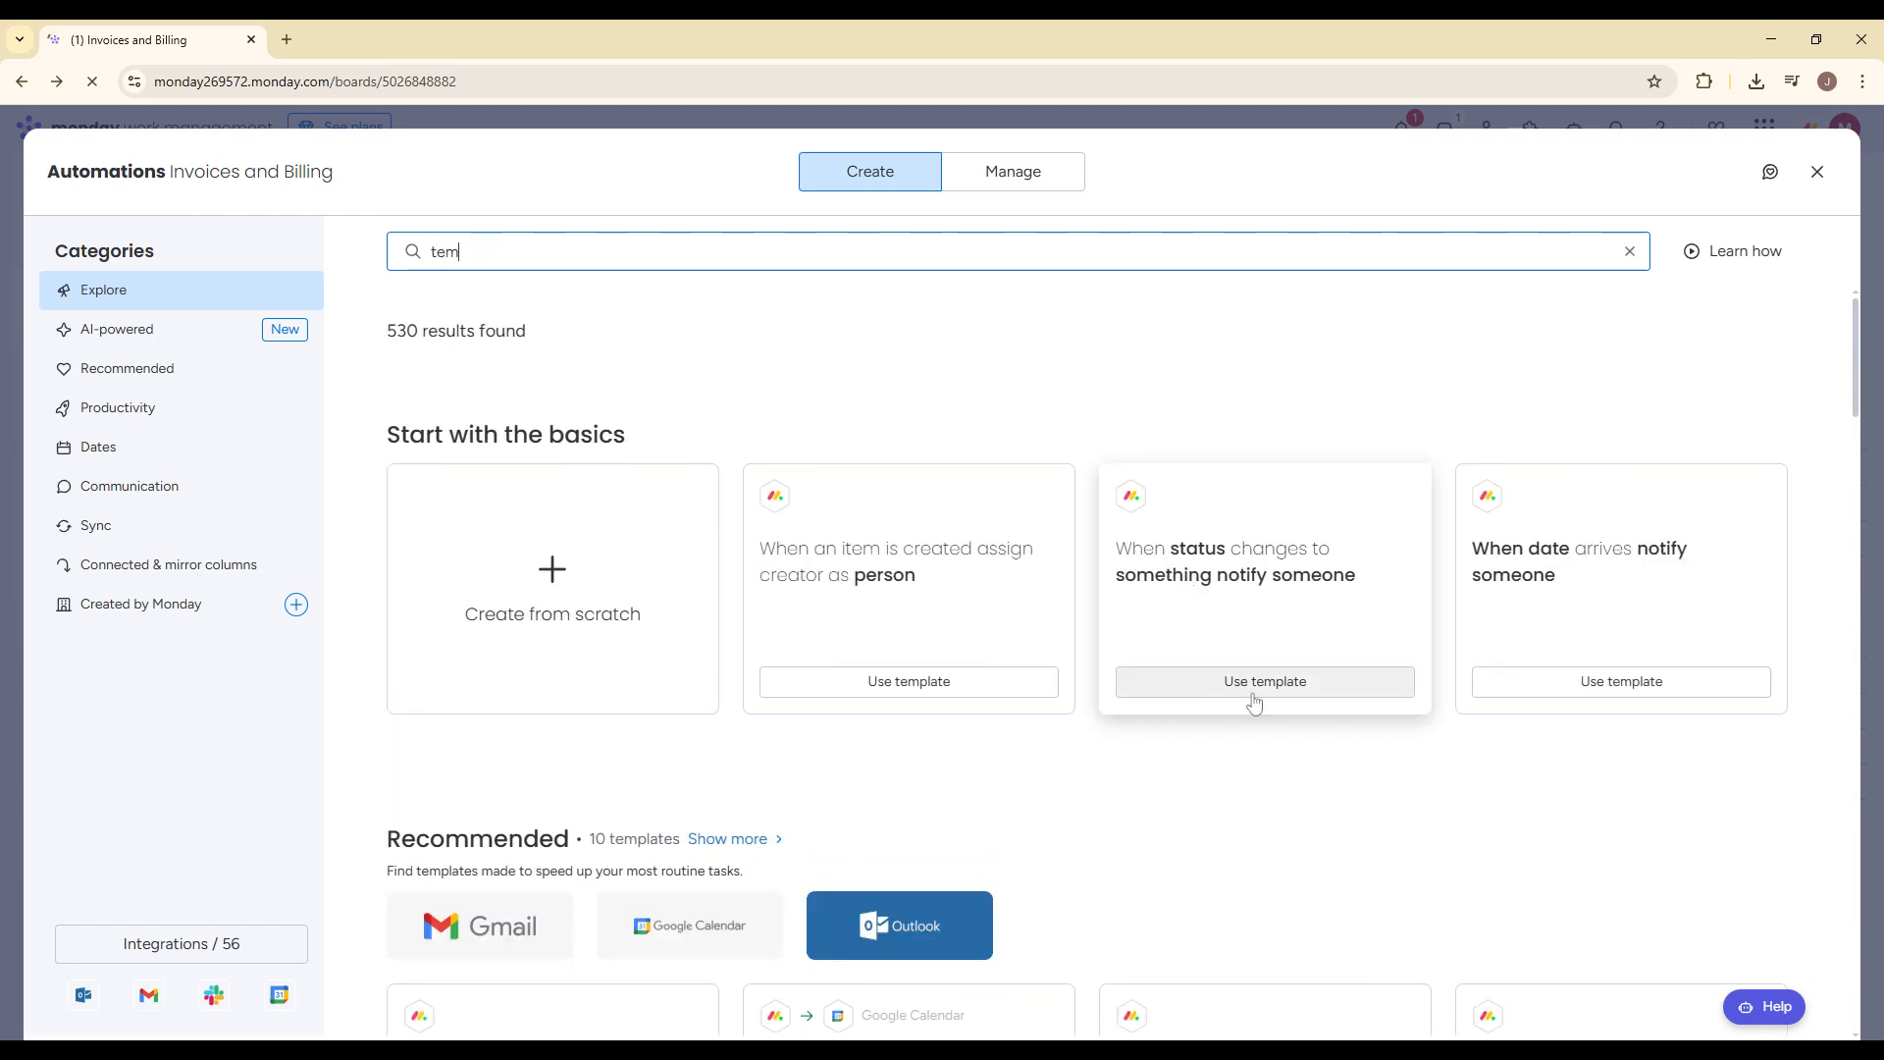
pyautogui.scroll(-4, 1191, 793)
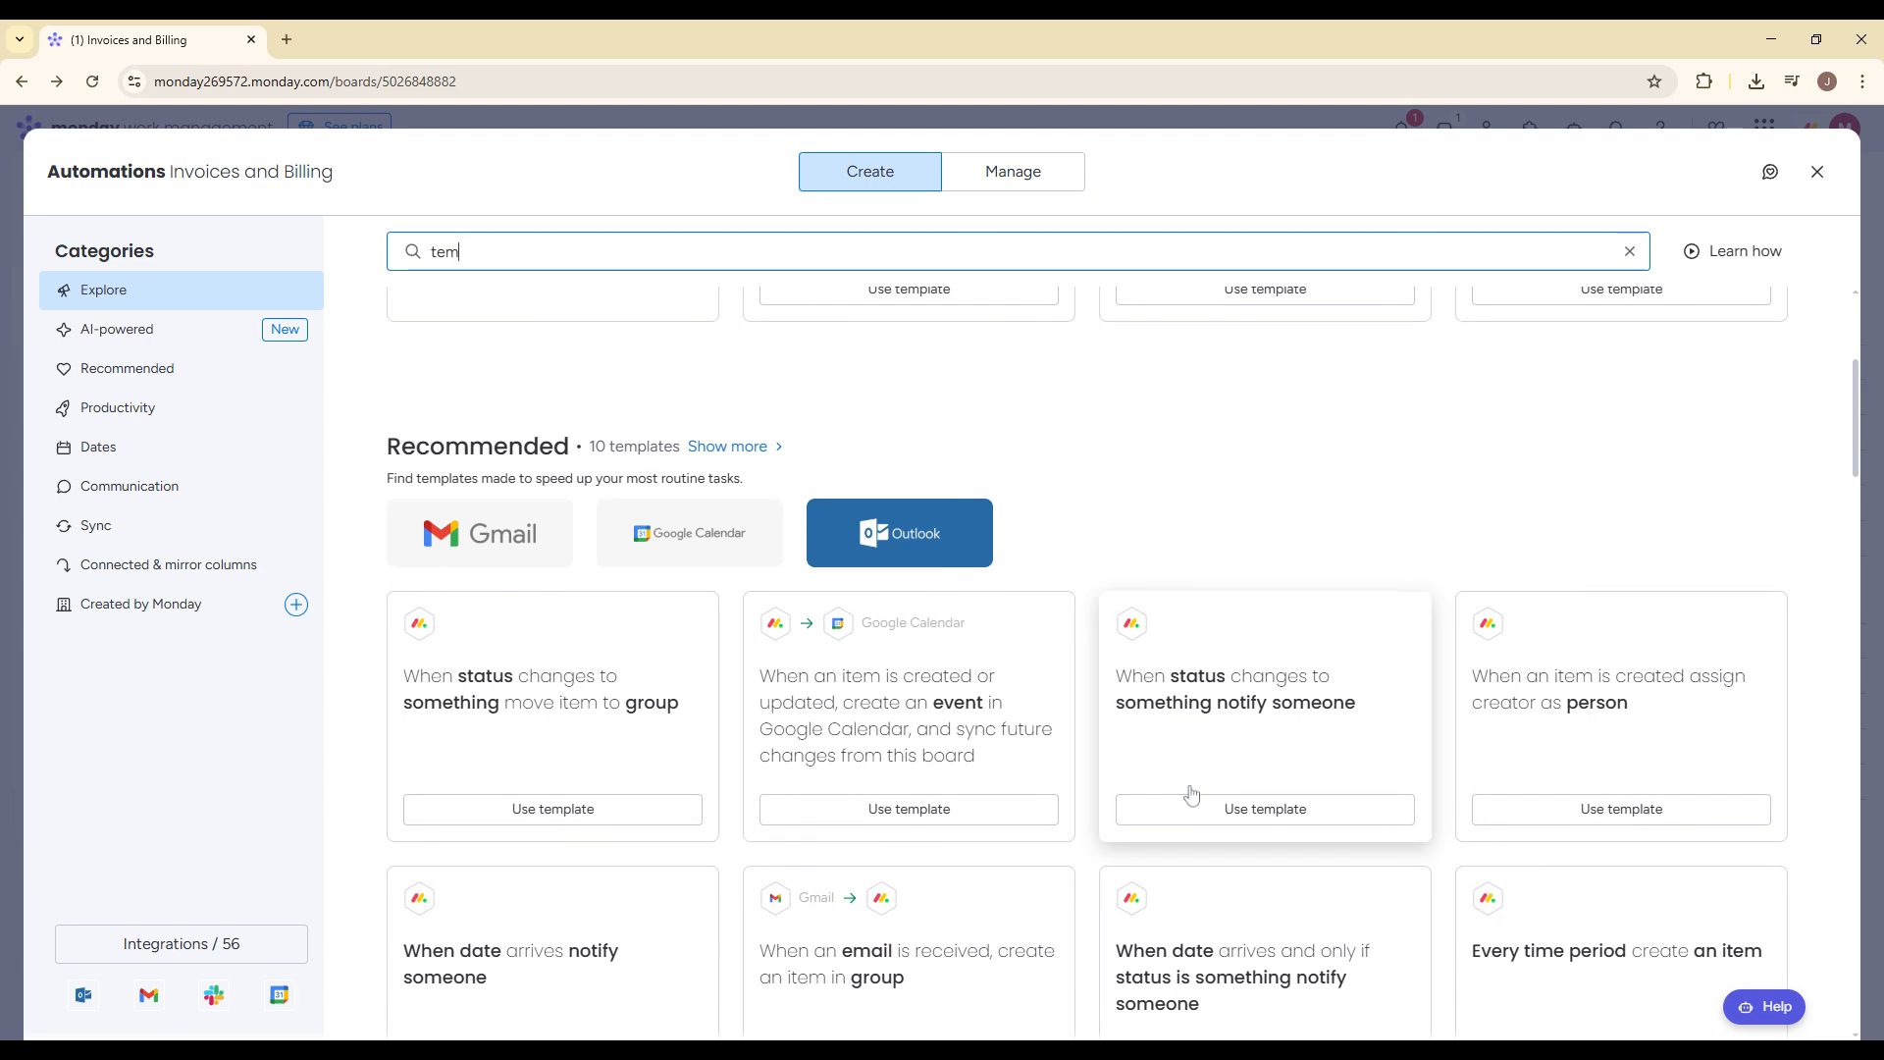
# Step: Reopen the board's automation center, search the templates for "status", review the status-based automations and return to the board
pyautogui.scroll(4, 1417, 757)
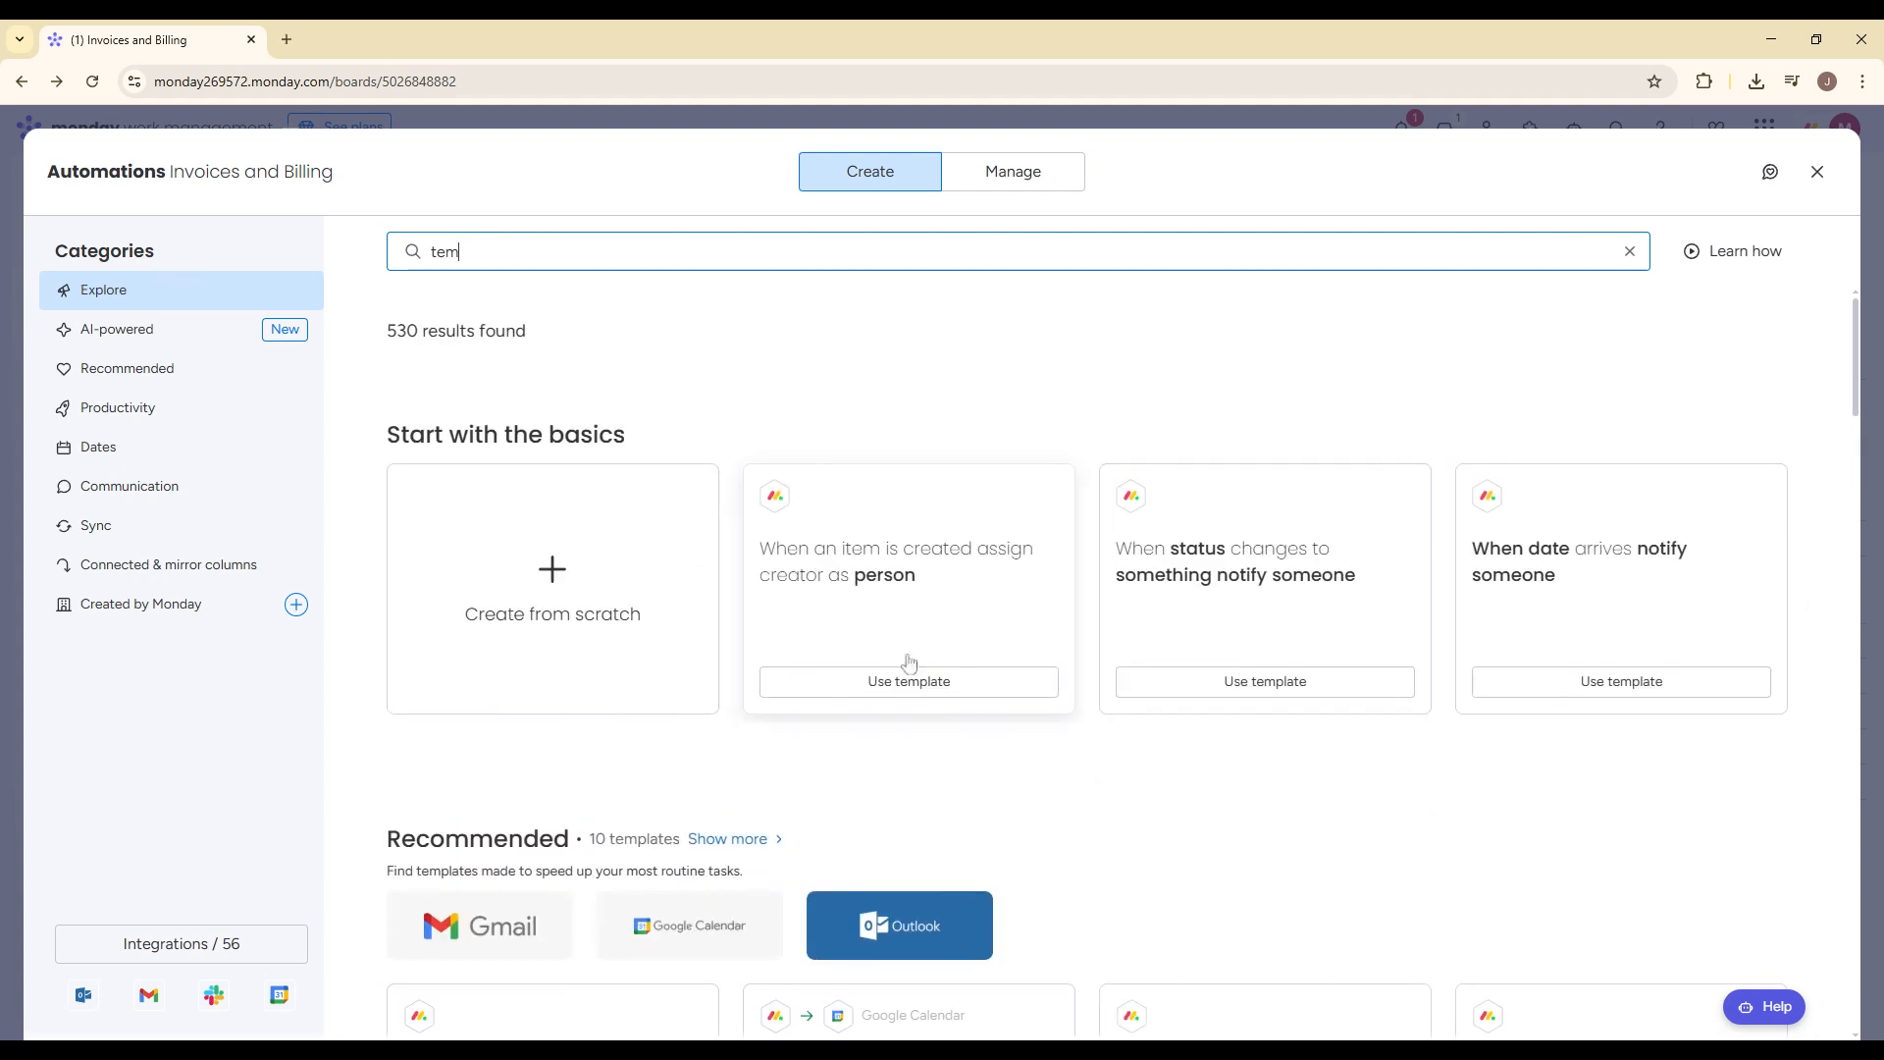
pyautogui.click(1817, 172)
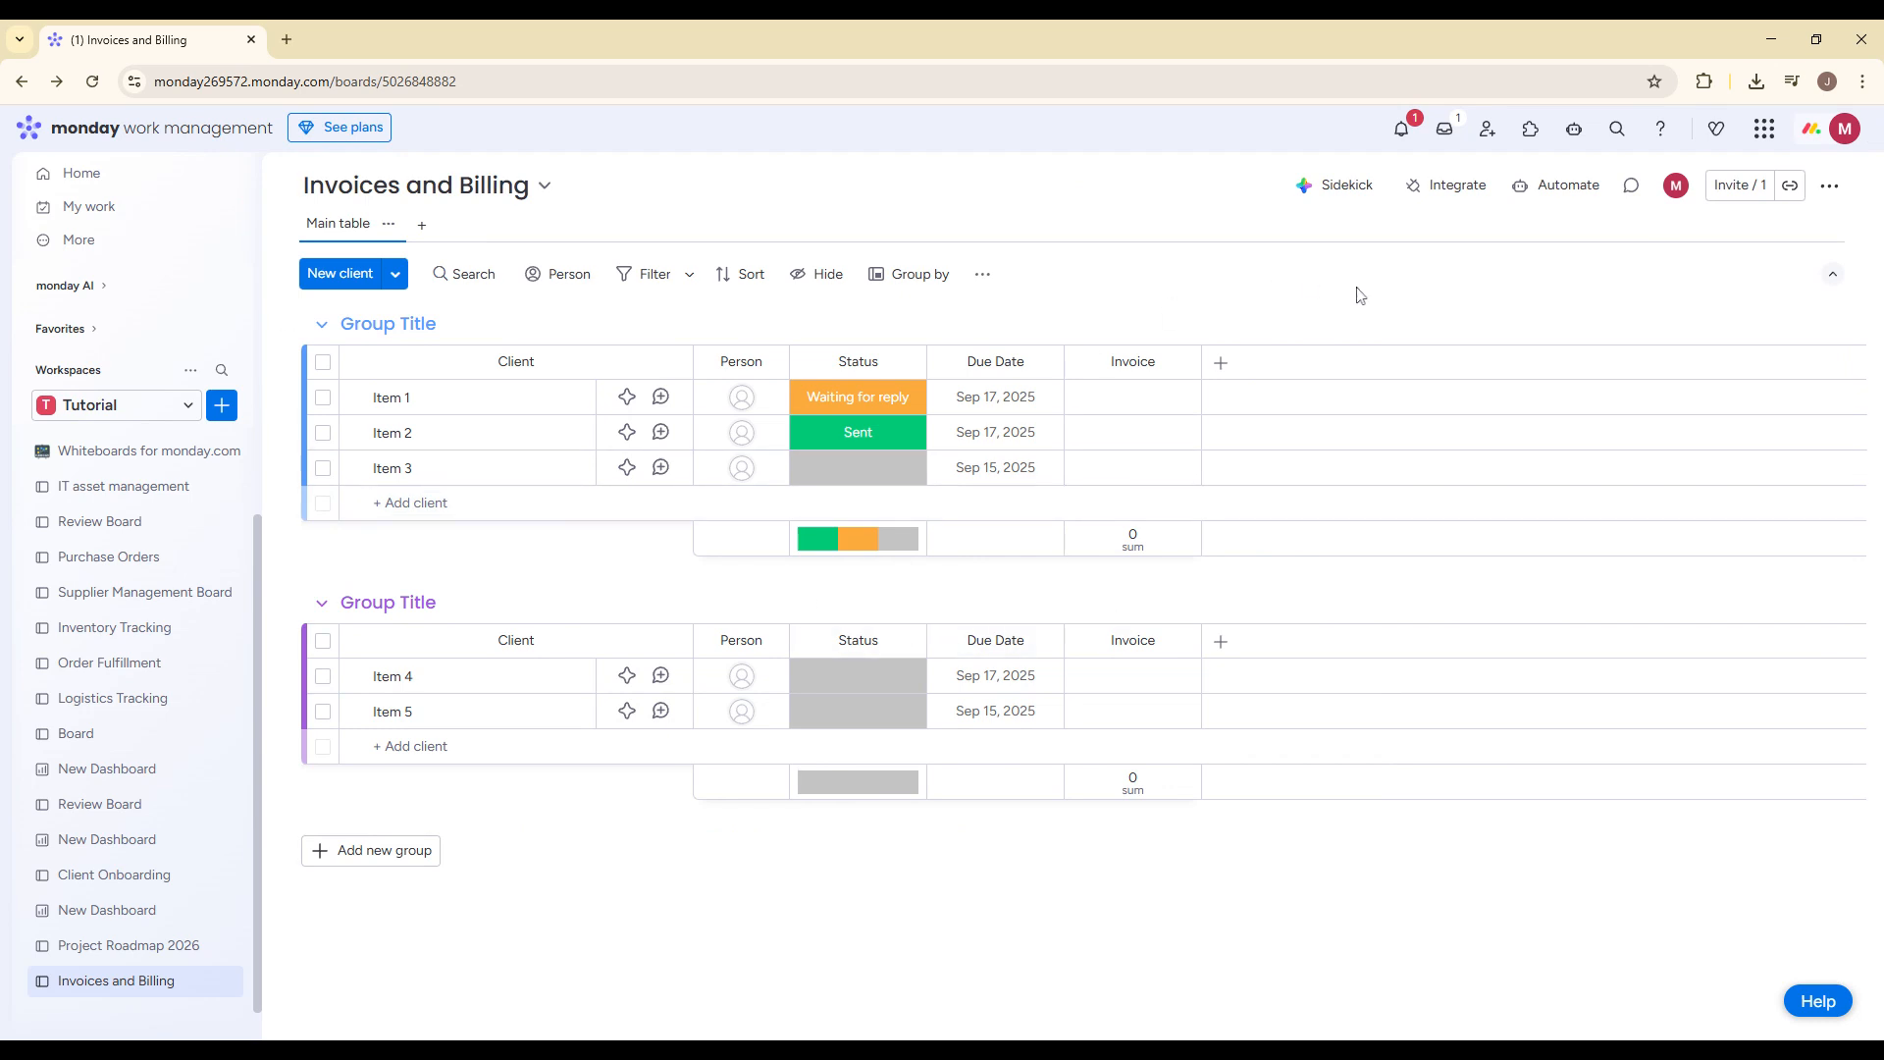
pyautogui.click(1561, 186)
pyautogui.write('s')
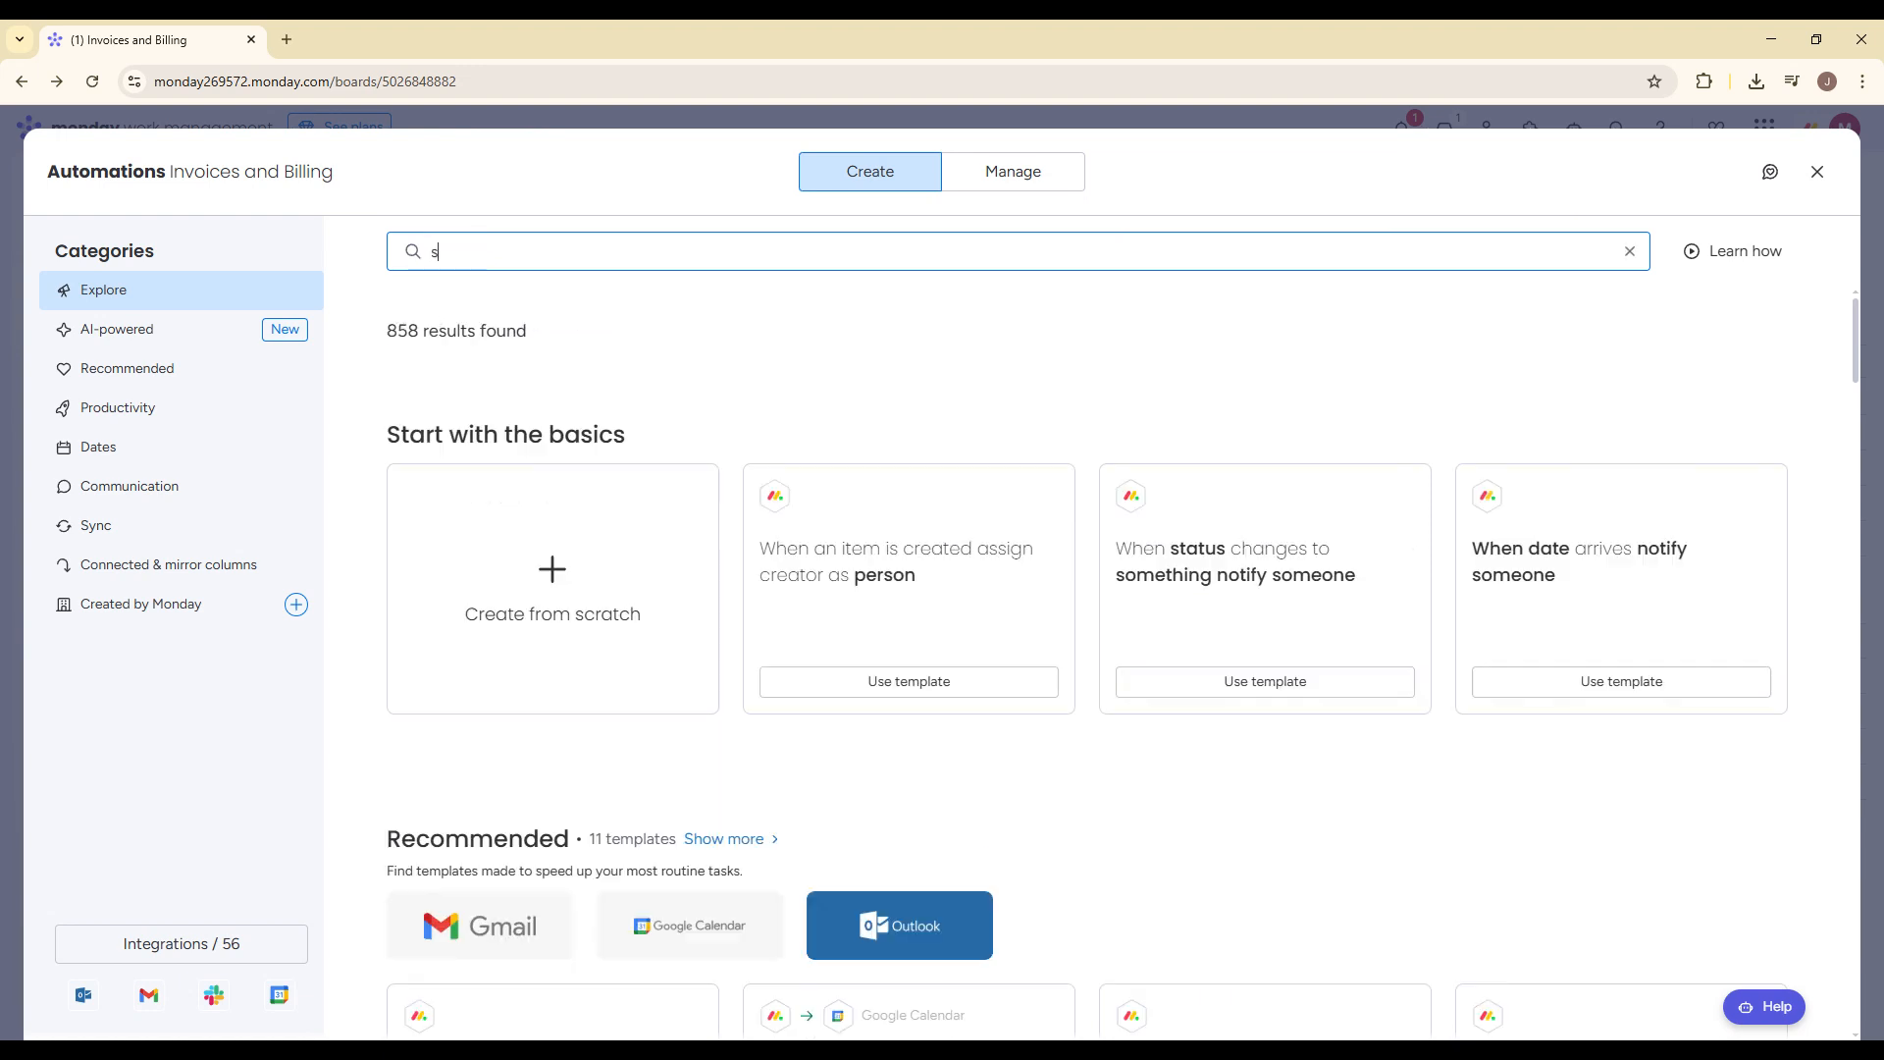
pyautogui.write('tatus')
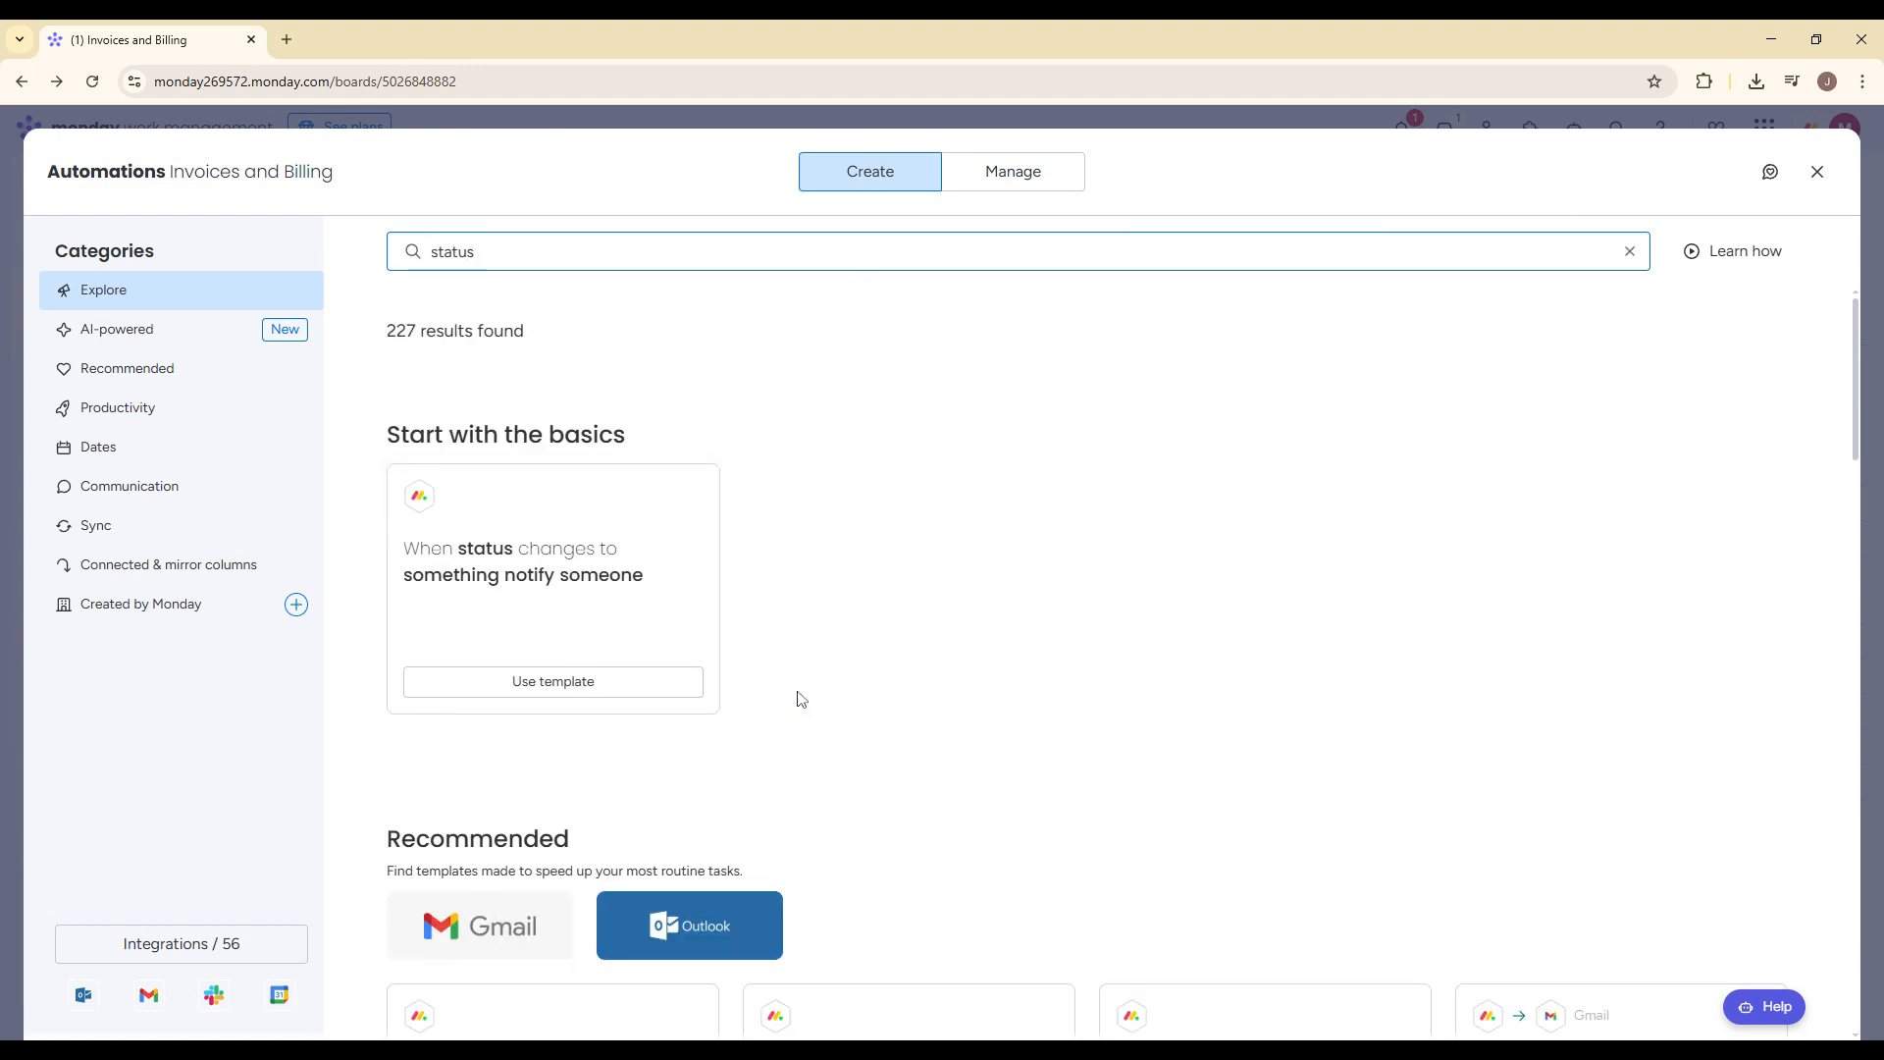
pyautogui.scroll(-8, 803, 693)
pyautogui.scroll(2, 804, 689)
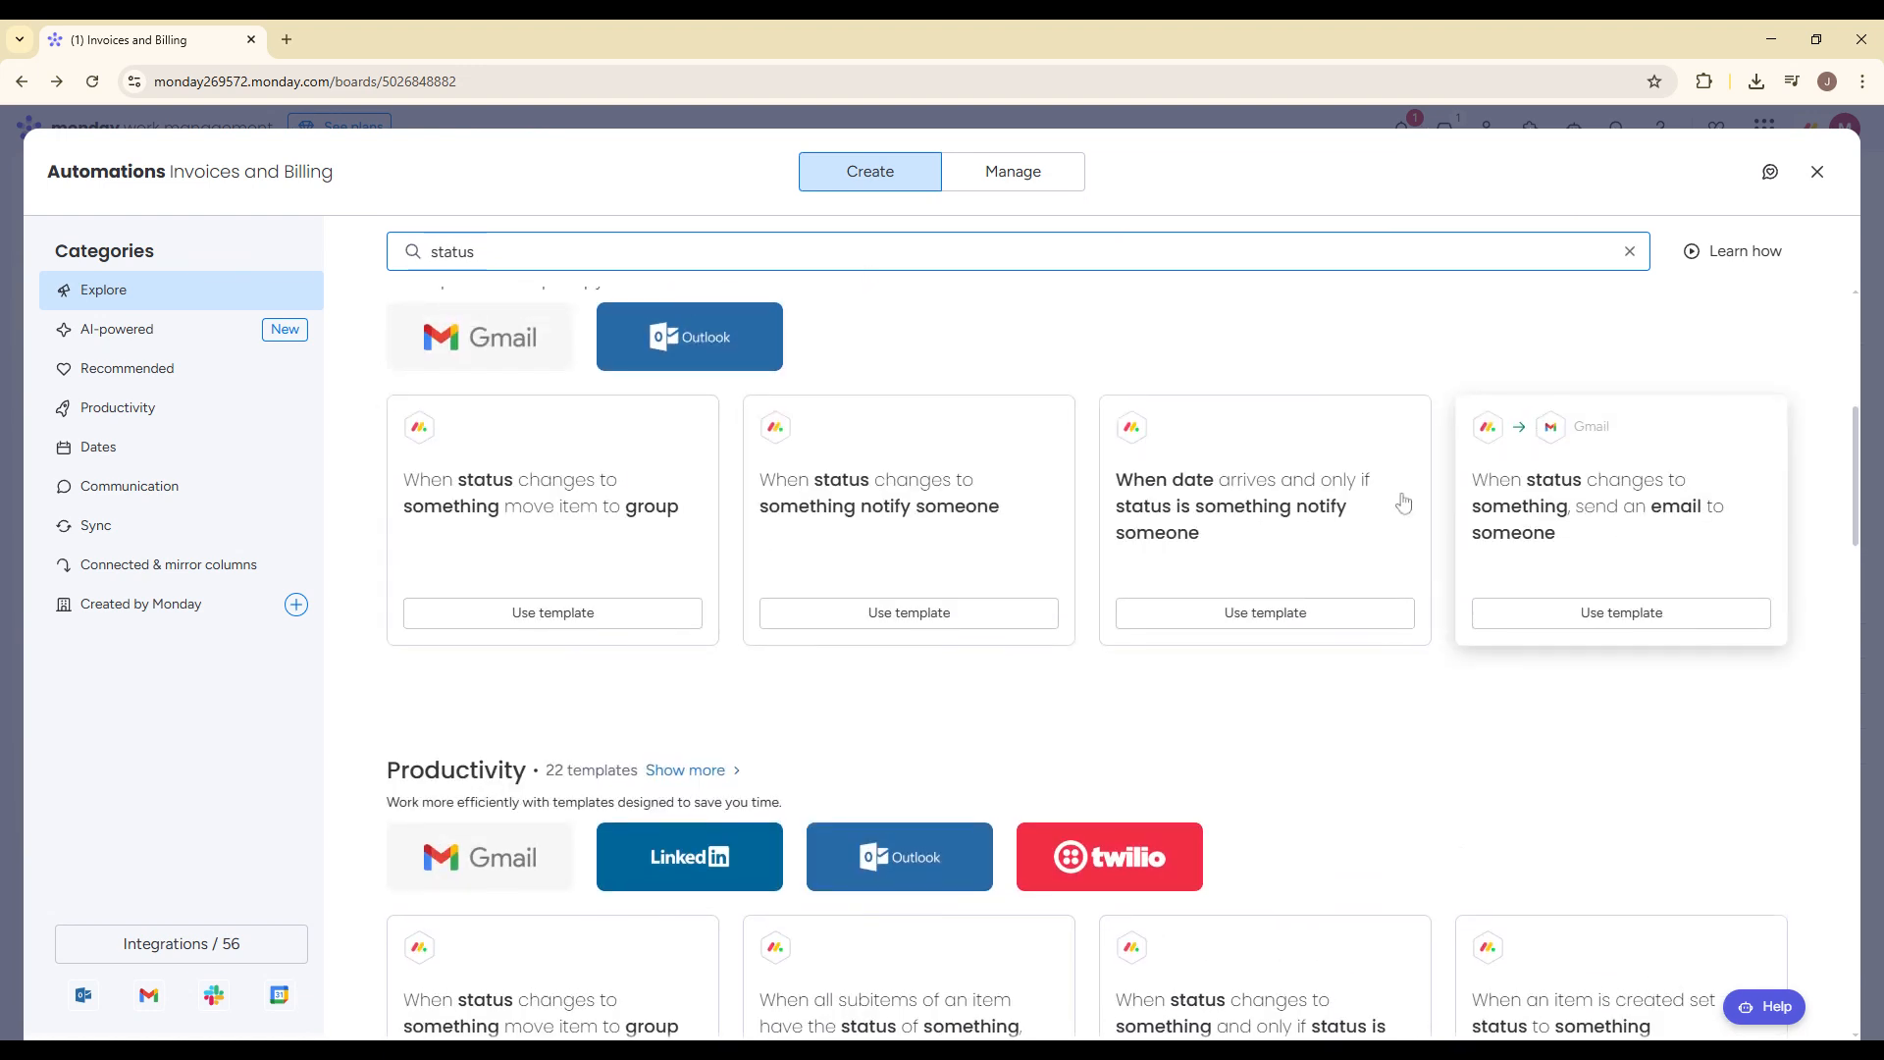
pyautogui.scroll(5, 1253, 475)
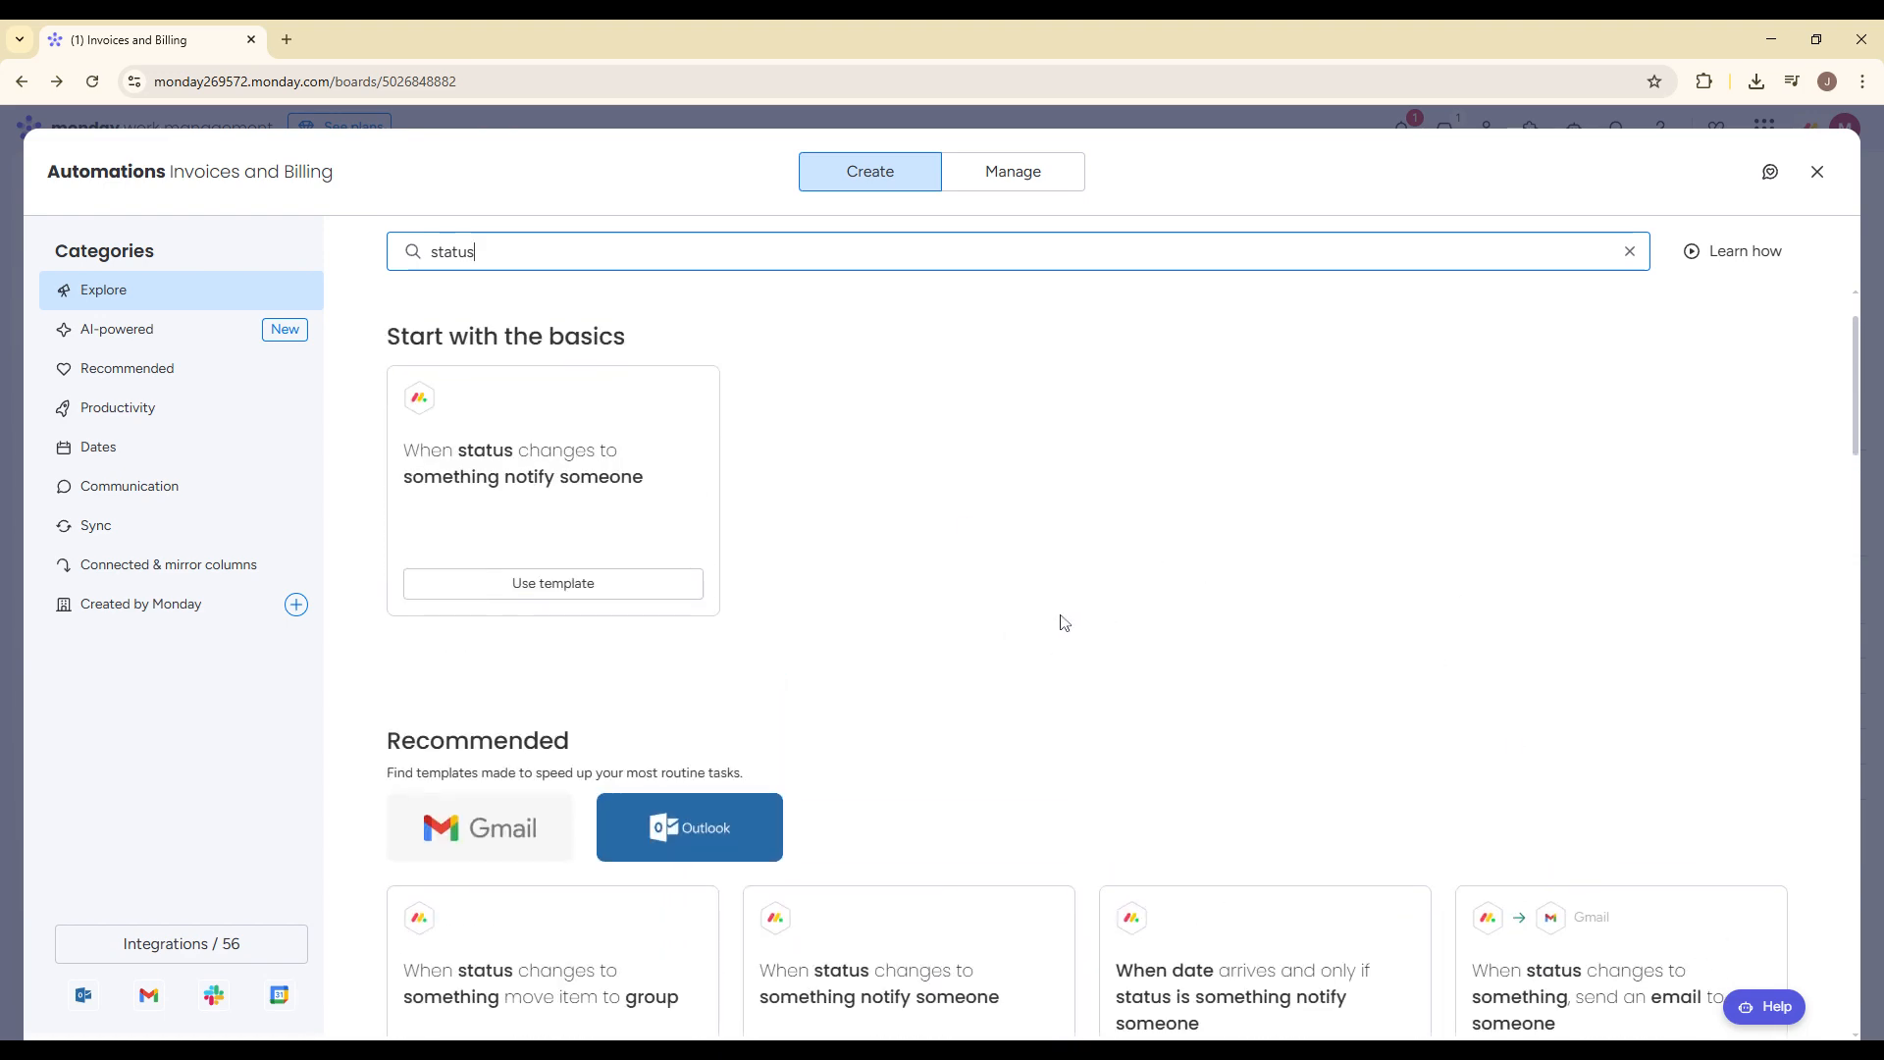
pyautogui.click(1817, 172)
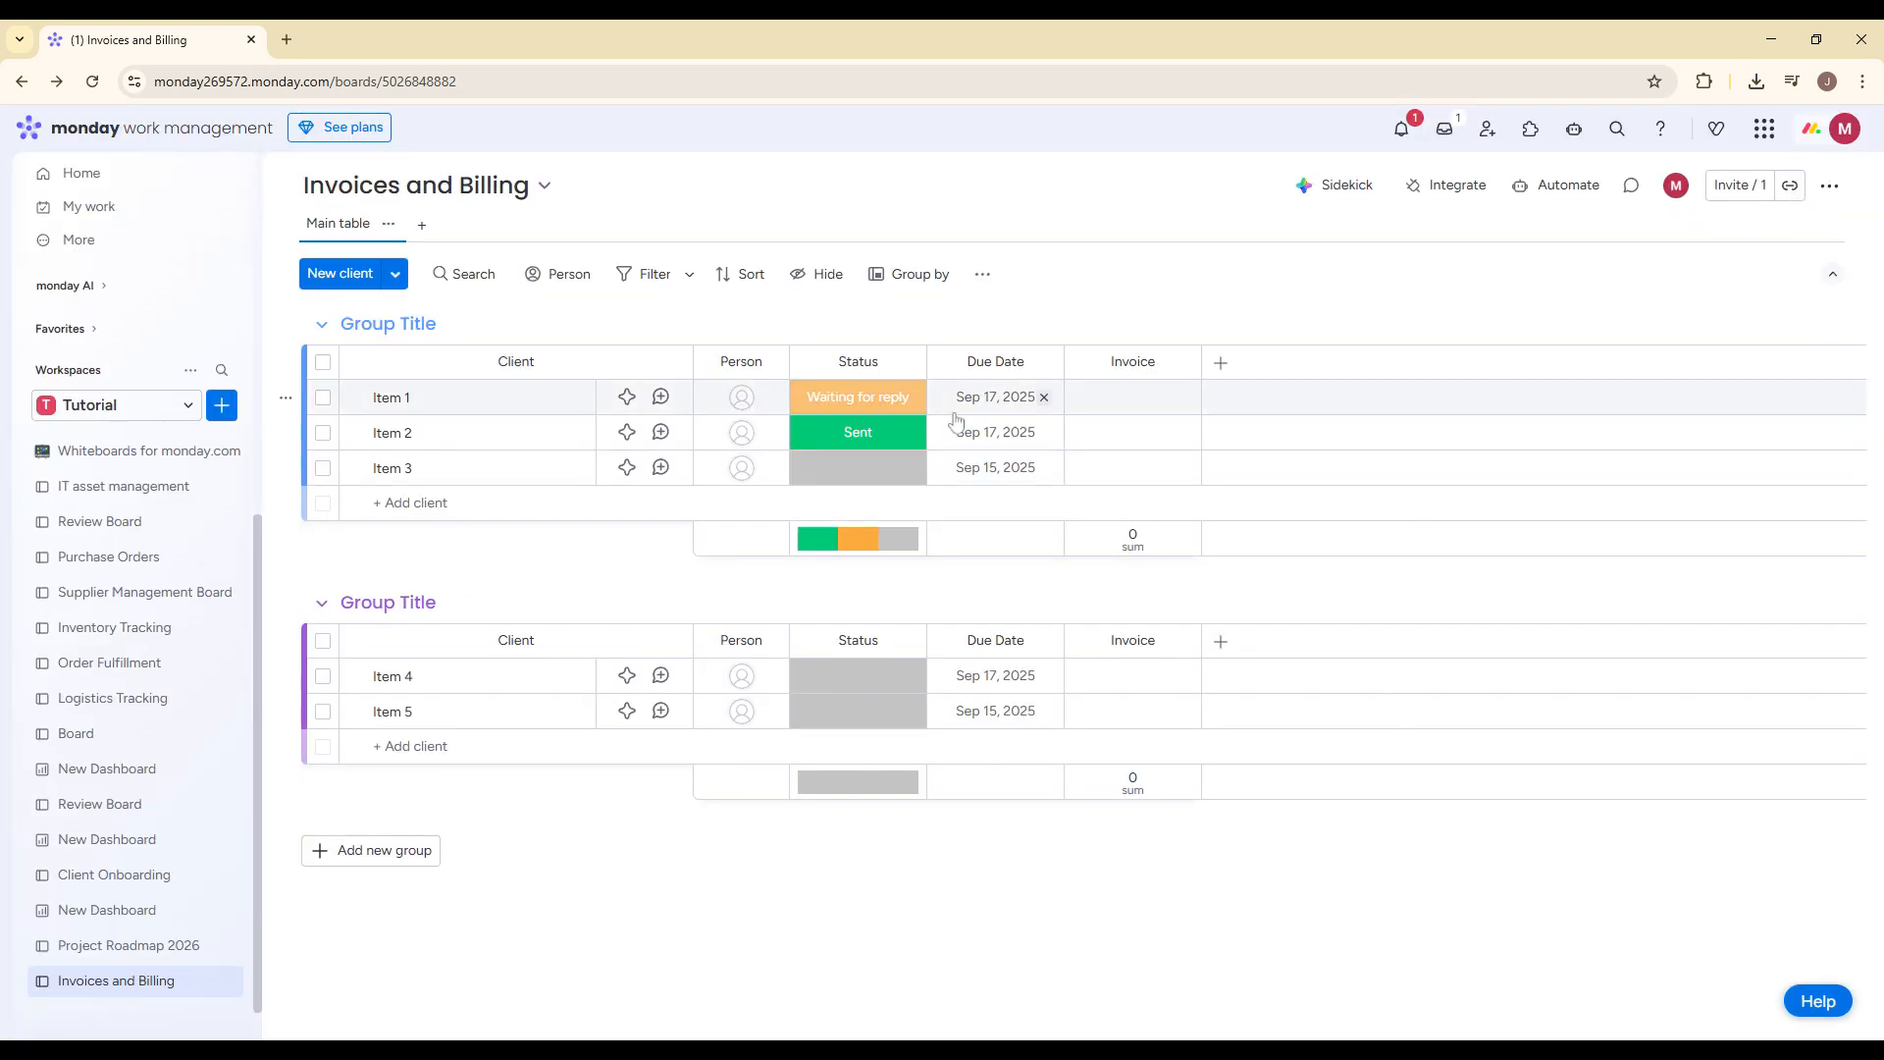
# Step: Set the status of Item 1 in the first group to "Sent"
pyautogui.click(839, 407)
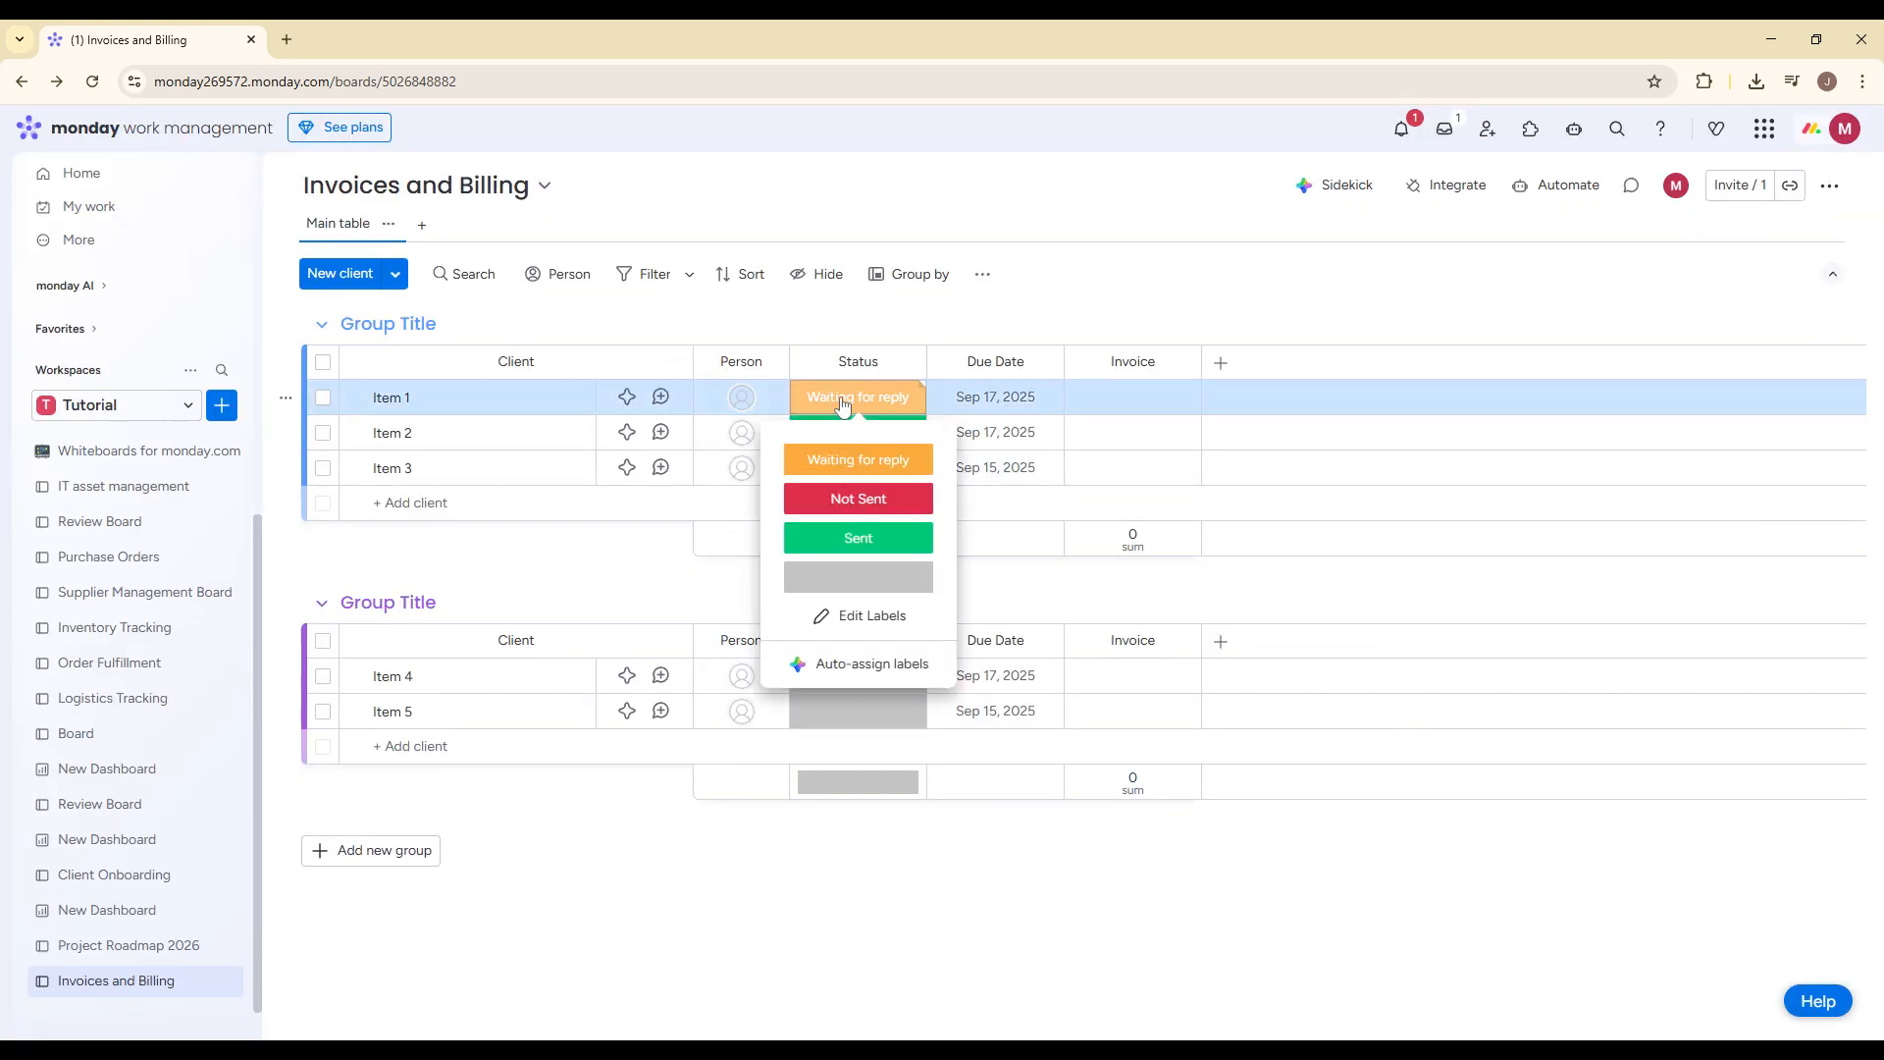
pyautogui.click(853, 512)
pyautogui.click(859, 396)
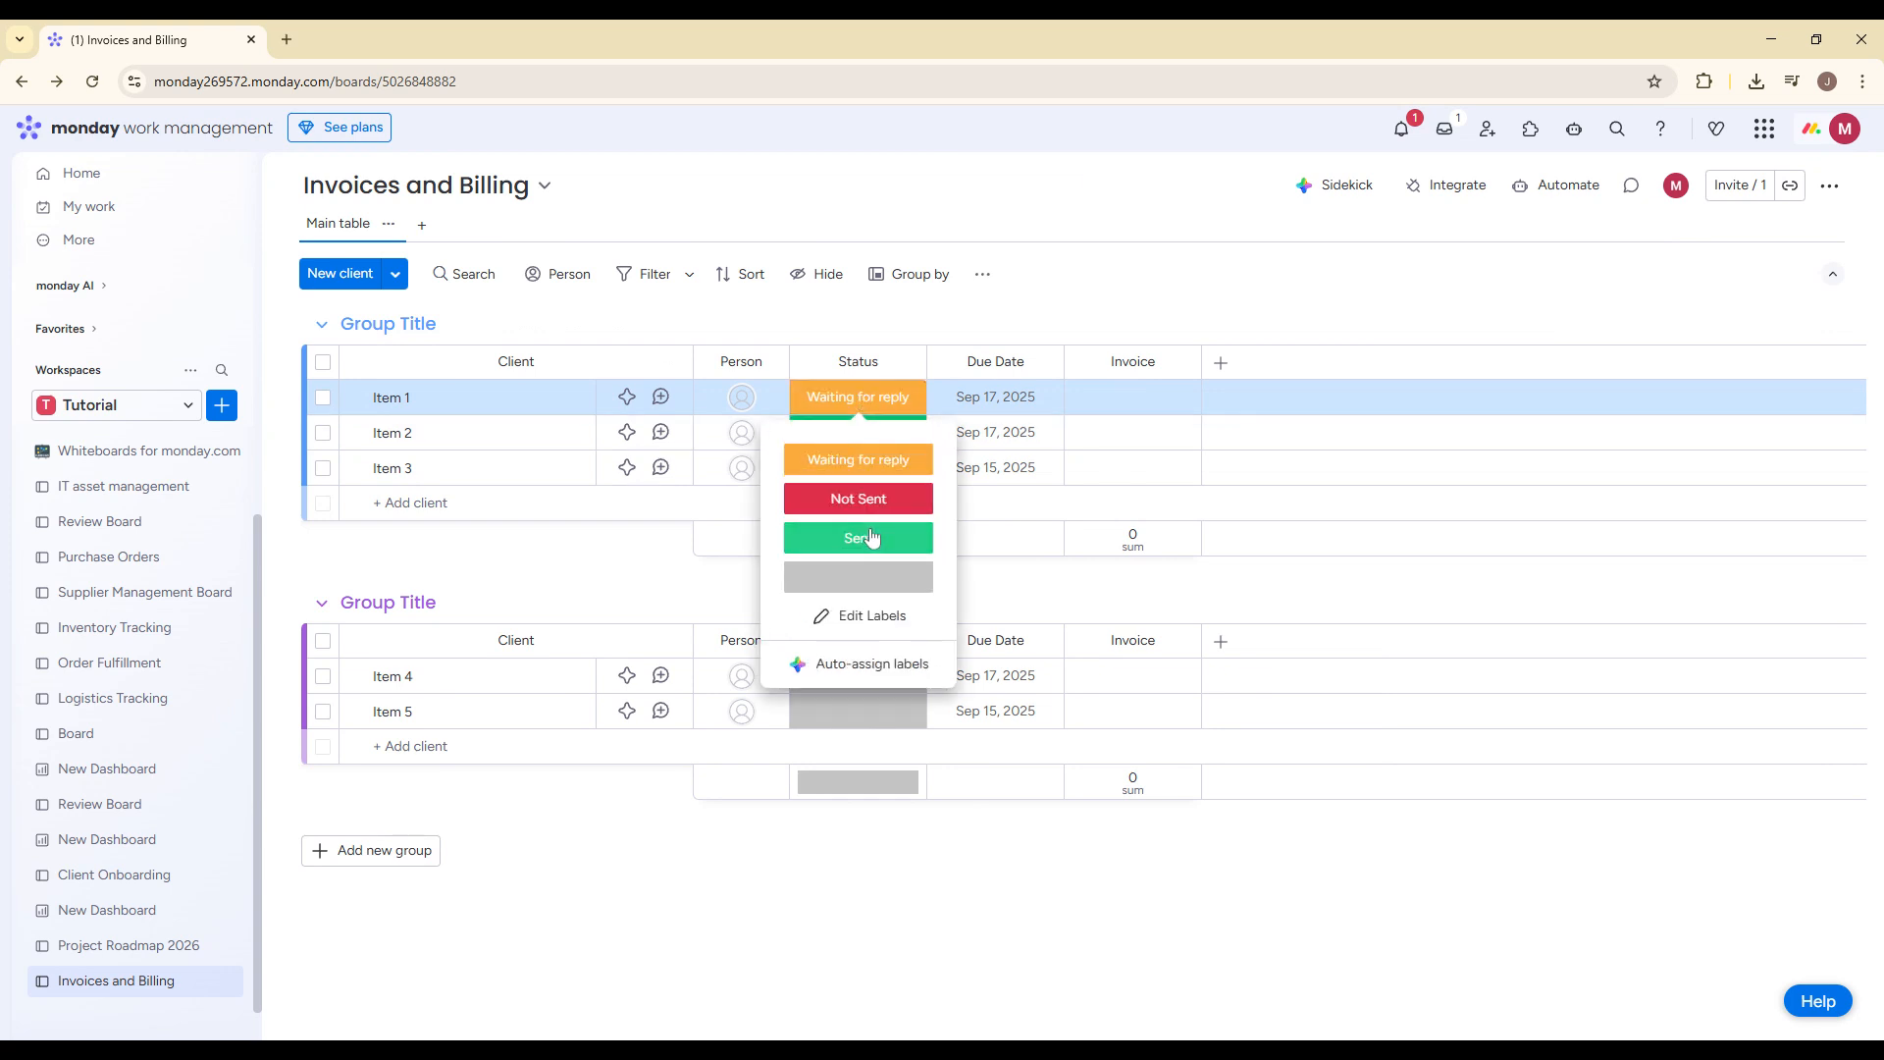
pyautogui.click(860, 537)
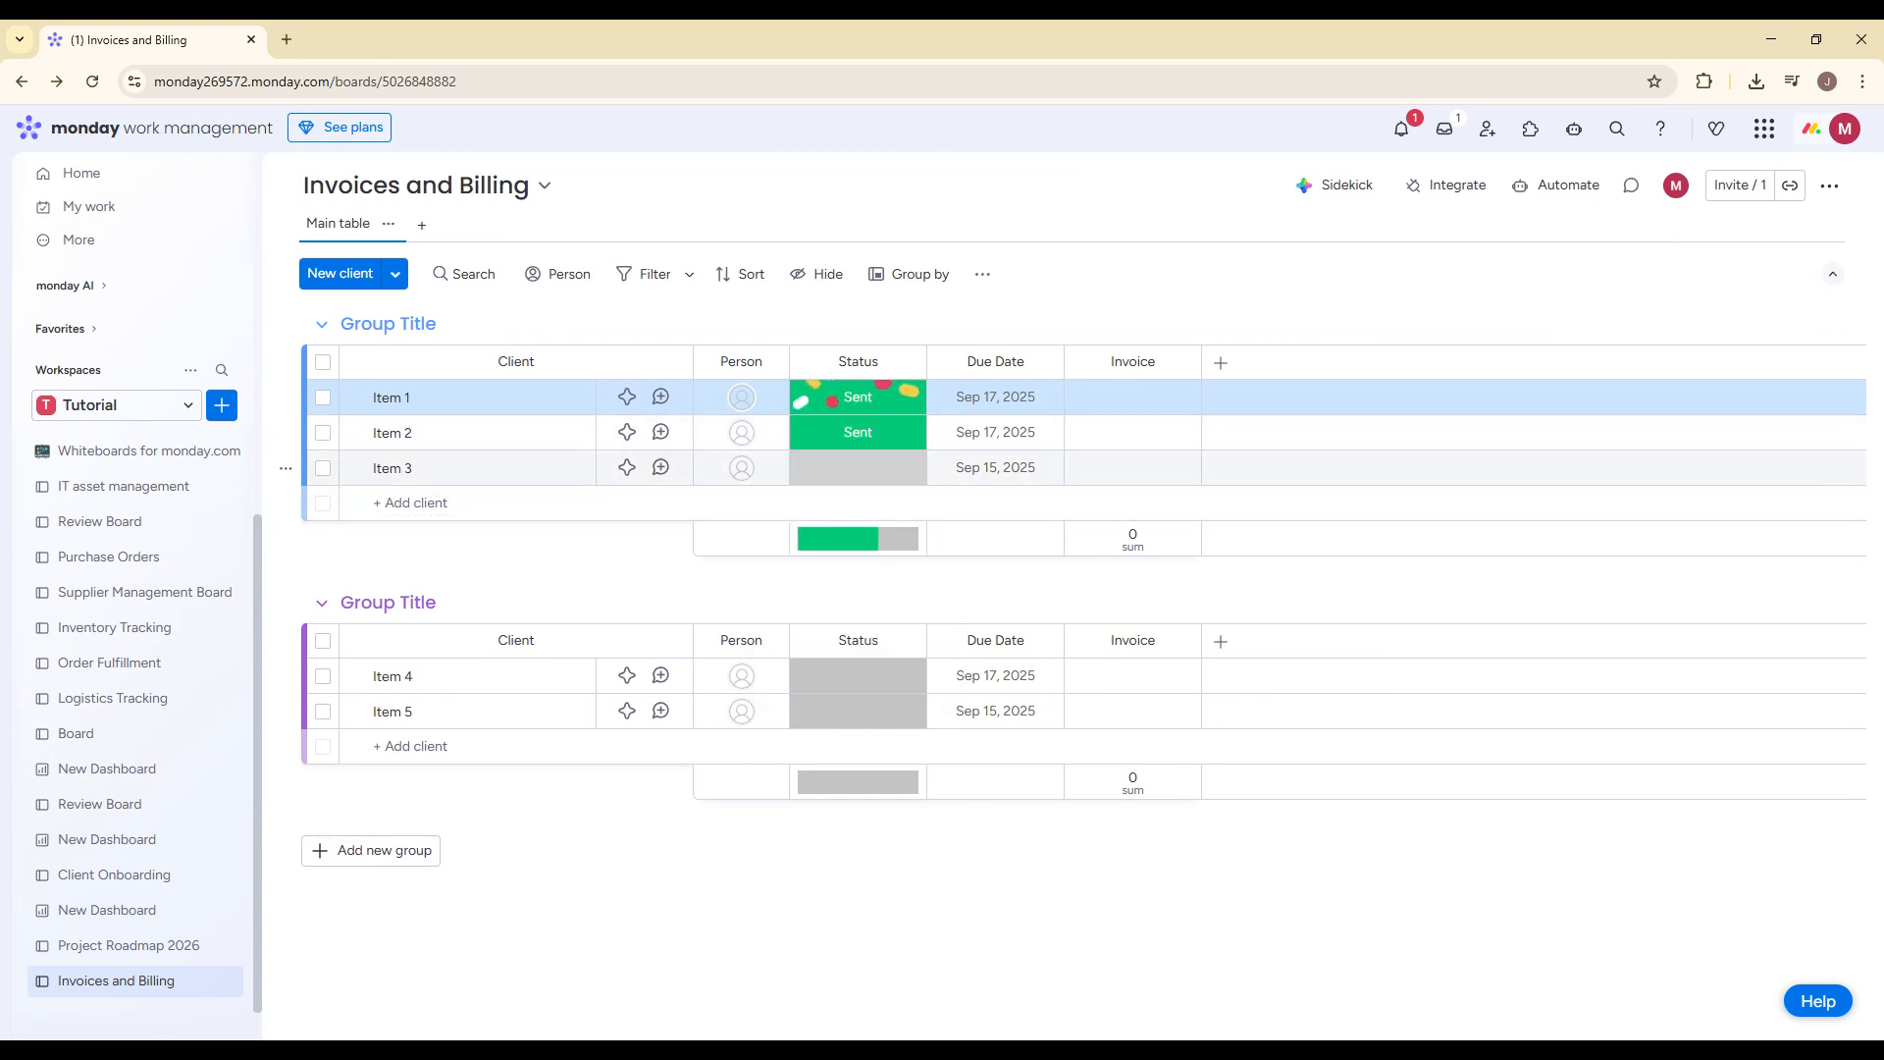